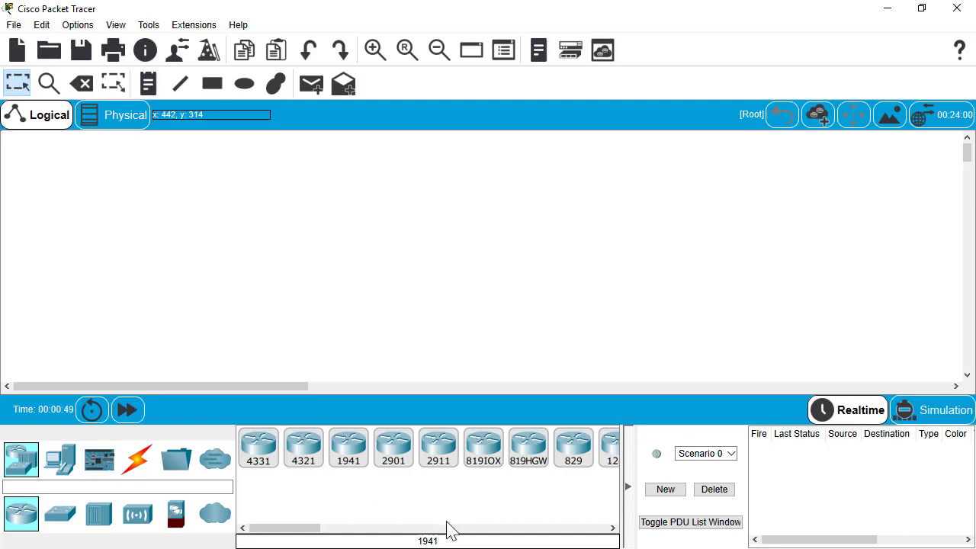
- Place a router and a 2960 switch on the canvas, with Switch0 just below Router0
{"action": "left_click_drag", "start_coordinate": [394, 462], "coordinate": [430, 234]}
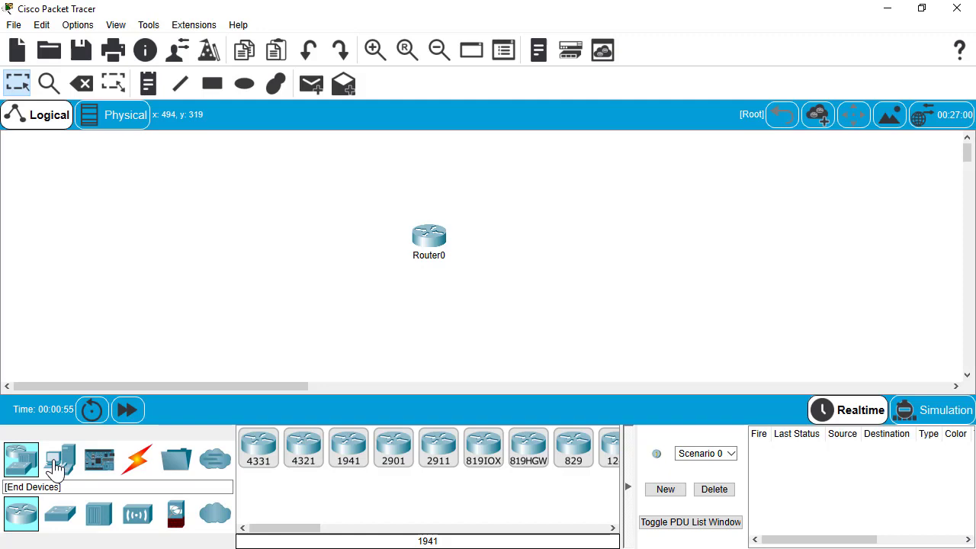
{"action": "left_click", "coordinate": [61, 516]}
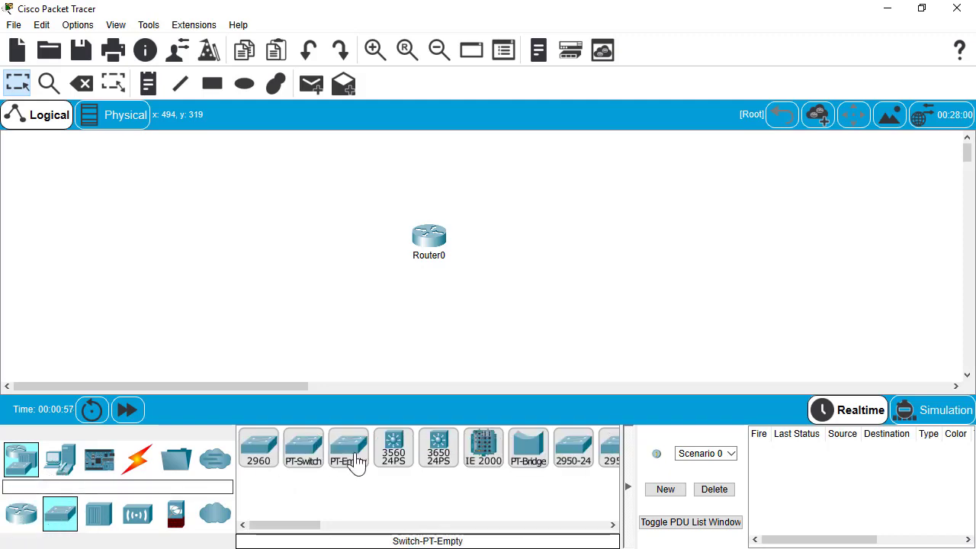
{"action": "left_click_drag", "start_coordinate": [255, 461], "coordinate": [431, 322]}
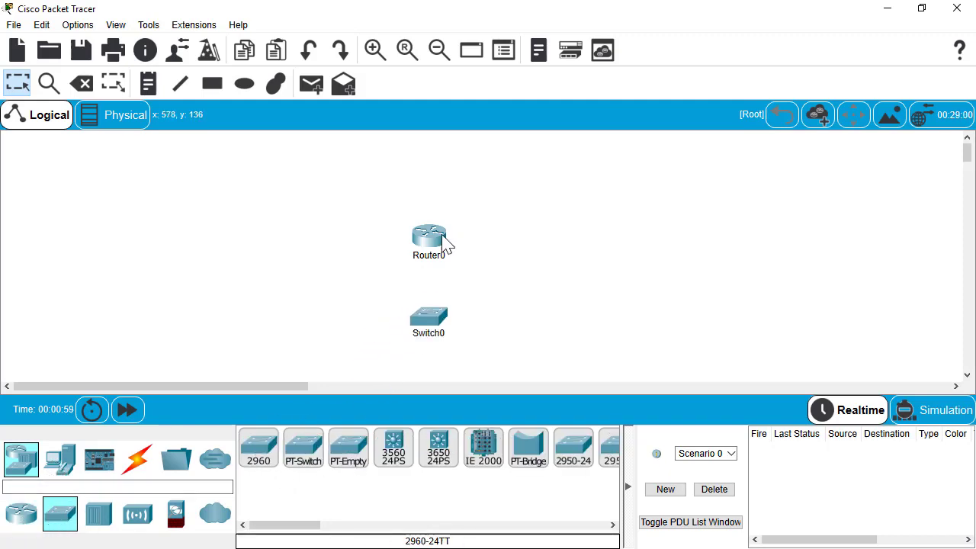
{"action": "left_click_drag", "start_coordinate": [444, 243], "coordinate": [444, 204]}
{"action": "left_click_drag", "start_coordinate": [440, 341], "coordinate": [437, 282]}
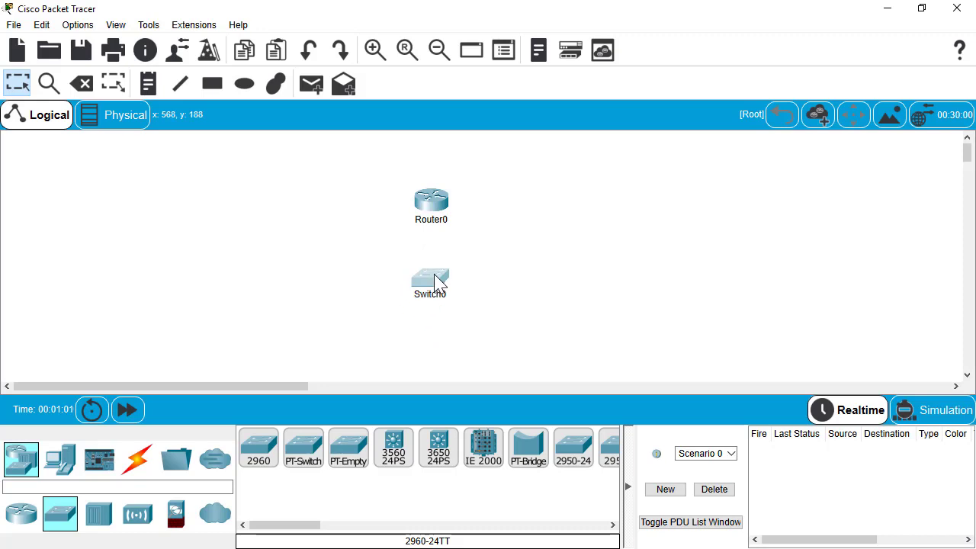
- Cable Router0 GigabitEthernet0/0 to Switch0 GigabitEthernet0/1 with a copper straight-through cable
{"action": "left_click", "coordinate": [137, 458]}
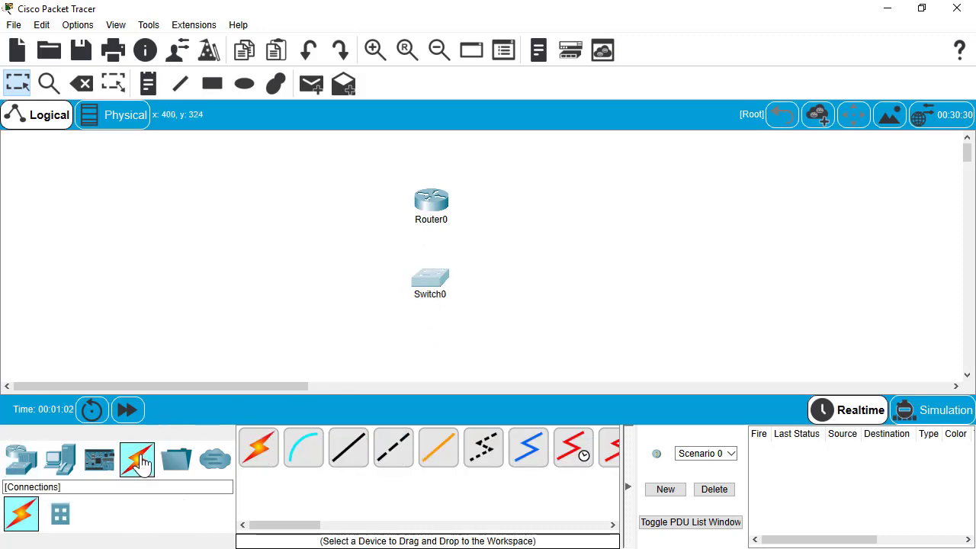
{"action": "left_click", "coordinate": [349, 457]}
{"action": "left_click", "coordinate": [433, 203]}
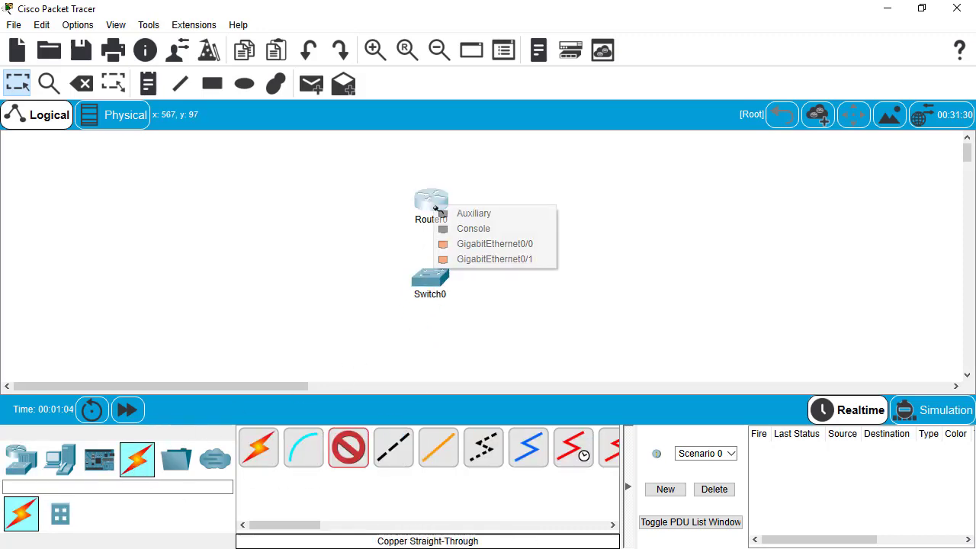
{"action": "left_click", "coordinate": [515, 244]}
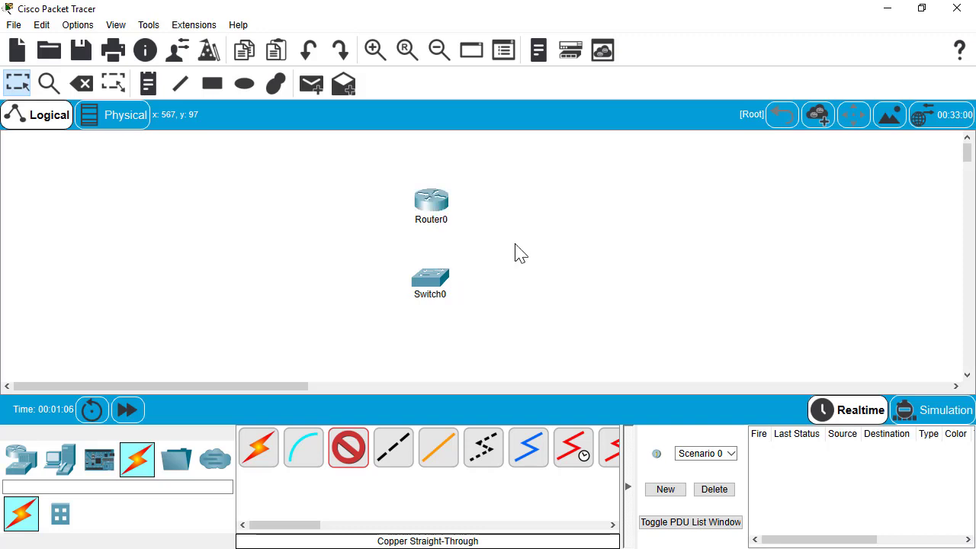
{"action": "left_click", "coordinate": [431, 279]}
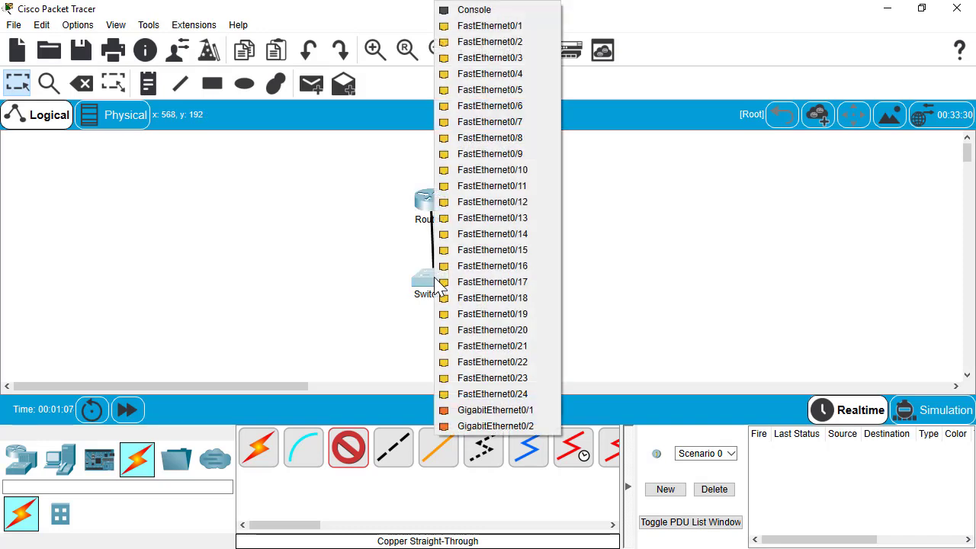
{"action": "left_click", "coordinate": [501, 412]}
{"action": "left_click_drag", "start_coordinate": [439, 267], "coordinate": [432, 310]}
- Open Router0's CLI and enter privileged mode, then global configuration mode with config t
{"action": "left_click", "coordinate": [126, 411]}
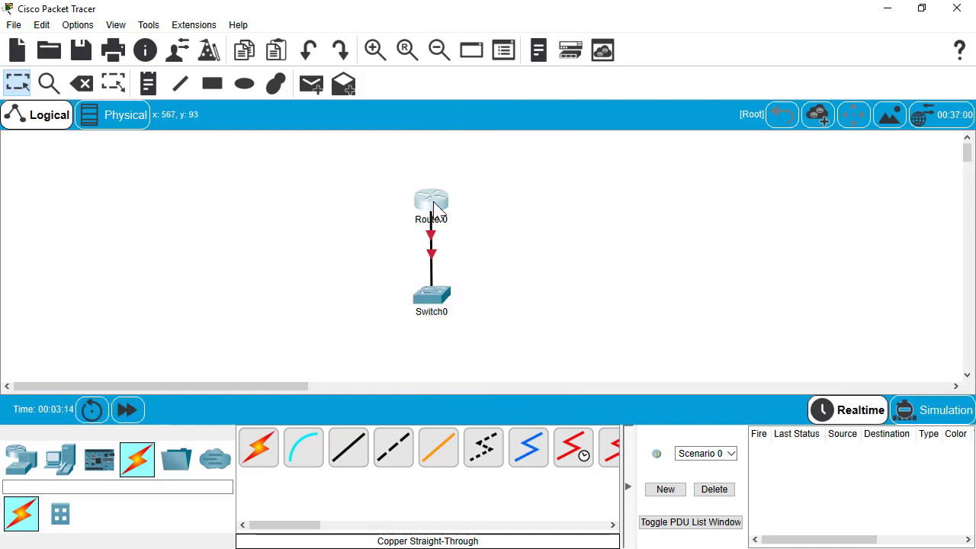
{"action": "left_click", "coordinate": [434, 206]}
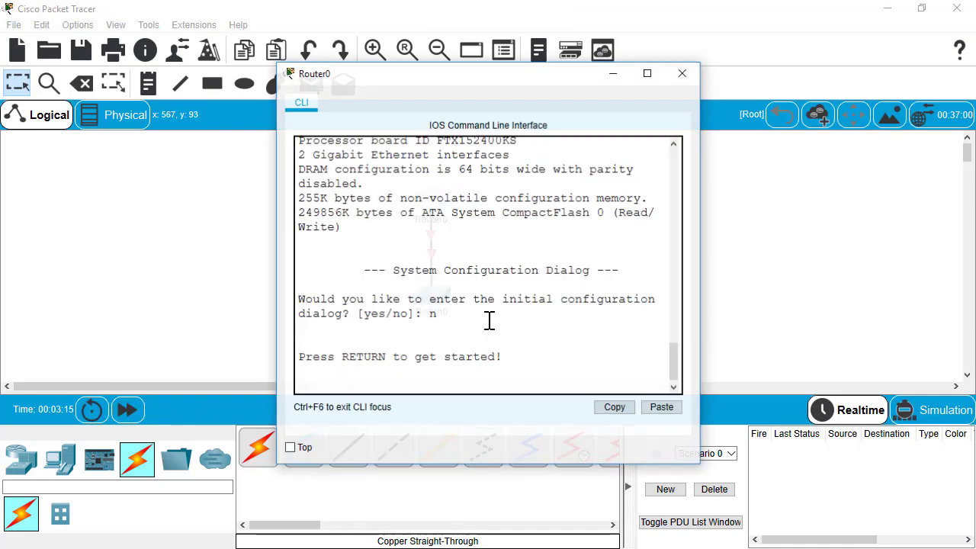
{"action": "key", "text": "Return"}
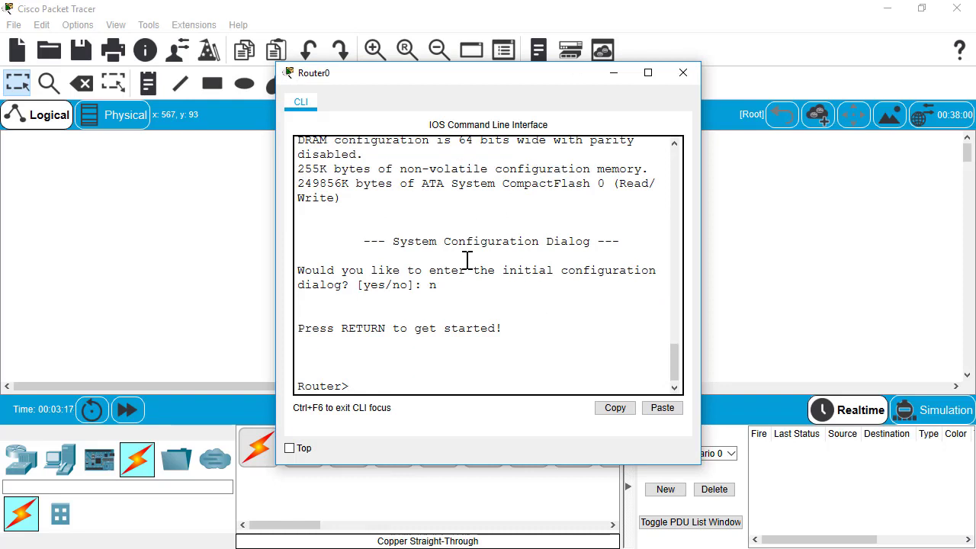
{"action": "type", "text": "enable"}
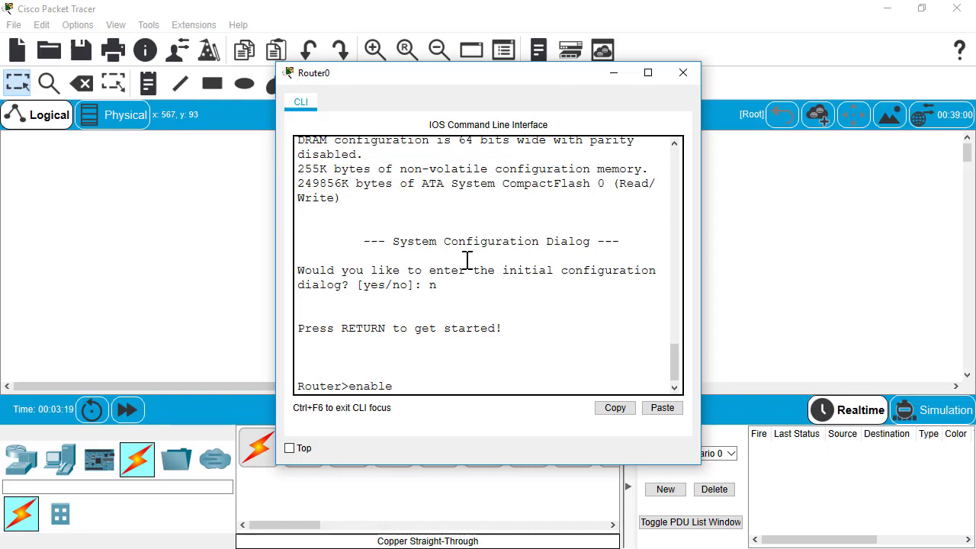
{"action": "key", "text": "Return"}
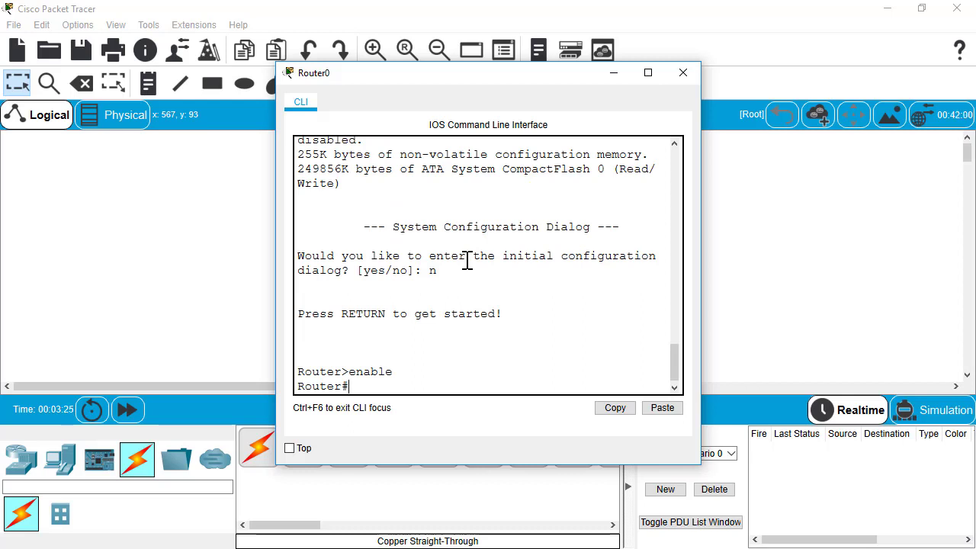
{"action": "type", "text": "interface g0/0.10"}
{"action": "key", "text": "Return"}
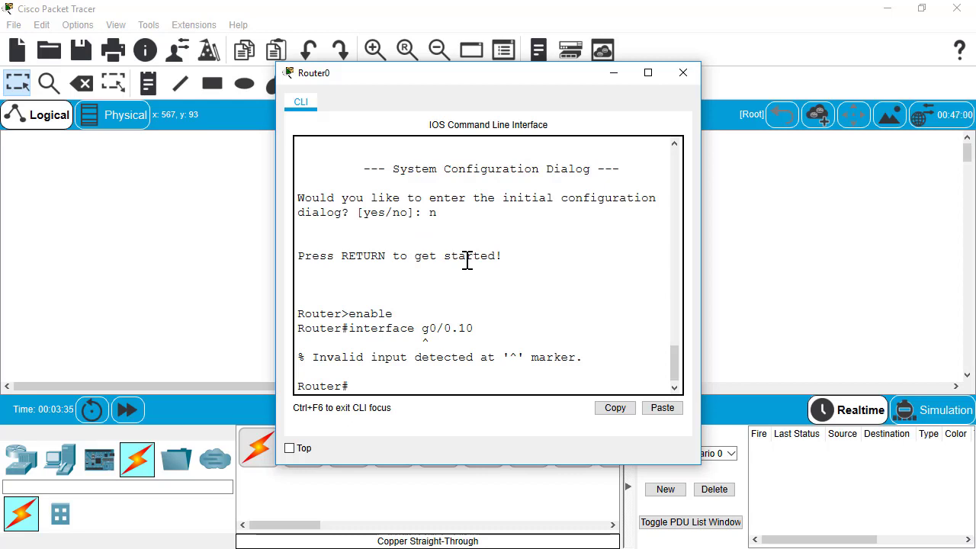
{"action": "type", "text": "config t"}
{"action": "key", "text": "Return"}
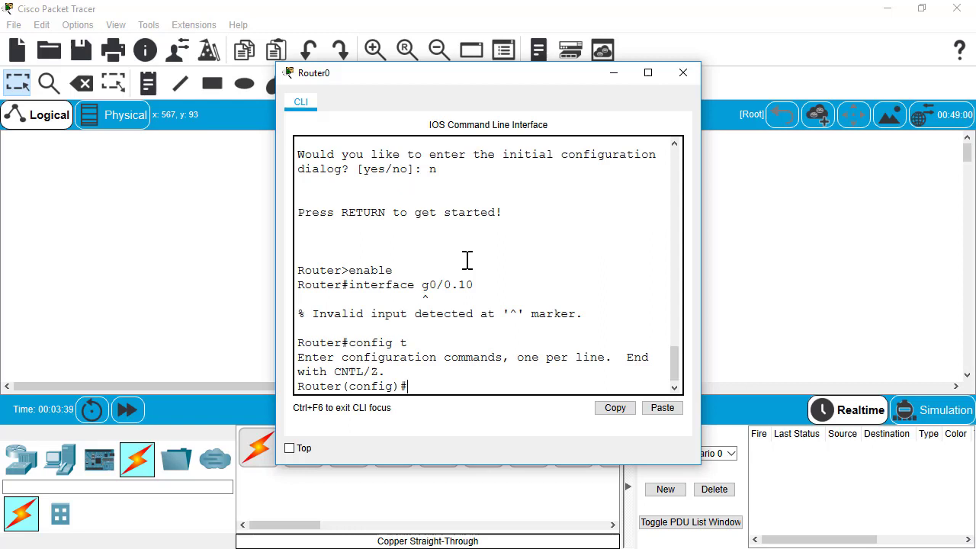
- Create subinterface g0/0.10 with encapsulation dot1q 10 and IP 192.168.10.1 255.255.255.0
{"action": "type", "text": "interface g0/0.10"}
{"action": "key", "text": "Return"}
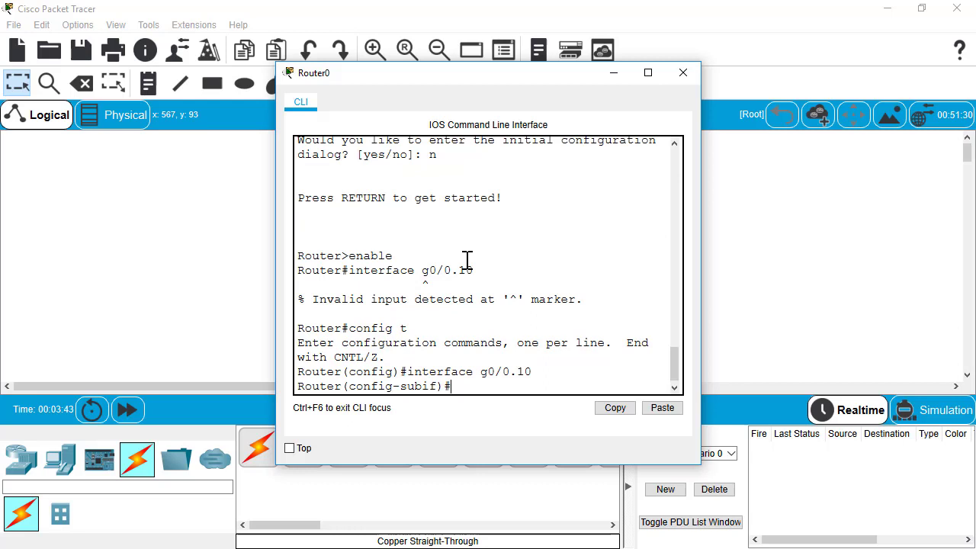
{"action": "type", "text": "encapsulation"}
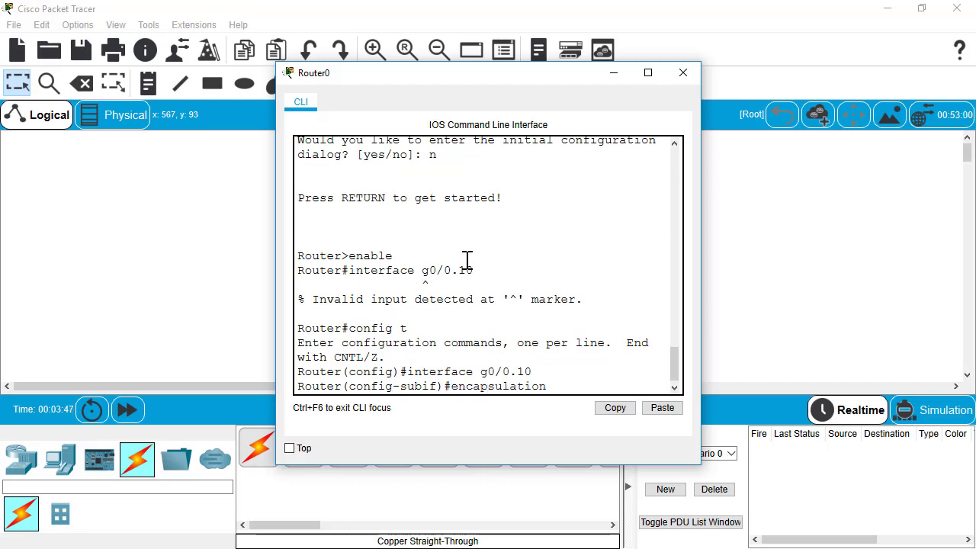
{"action": "type", "text": " dot1q"}
{"action": "type", "text": "10"}
{"action": "key", "text": "Return"}
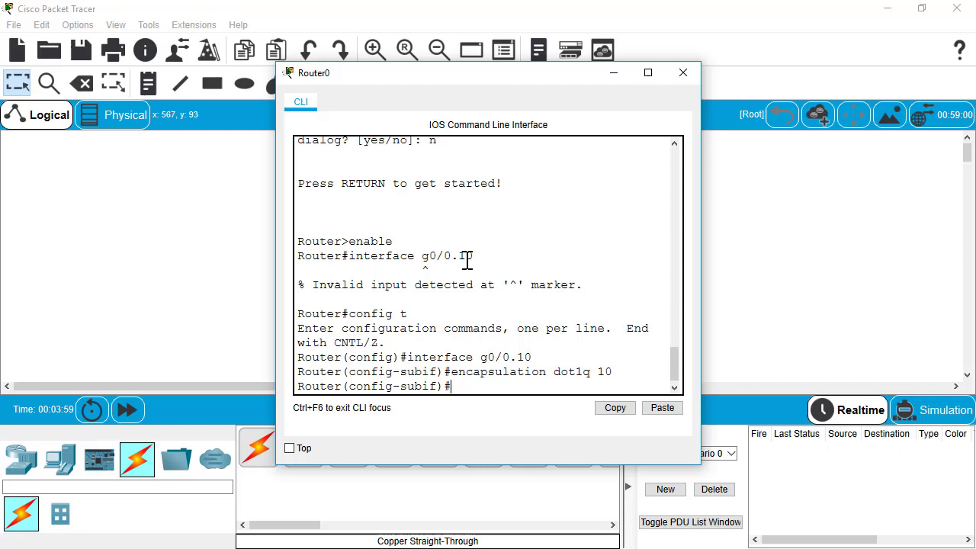
{"action": "type", "text": "ip address 192.168.10."}
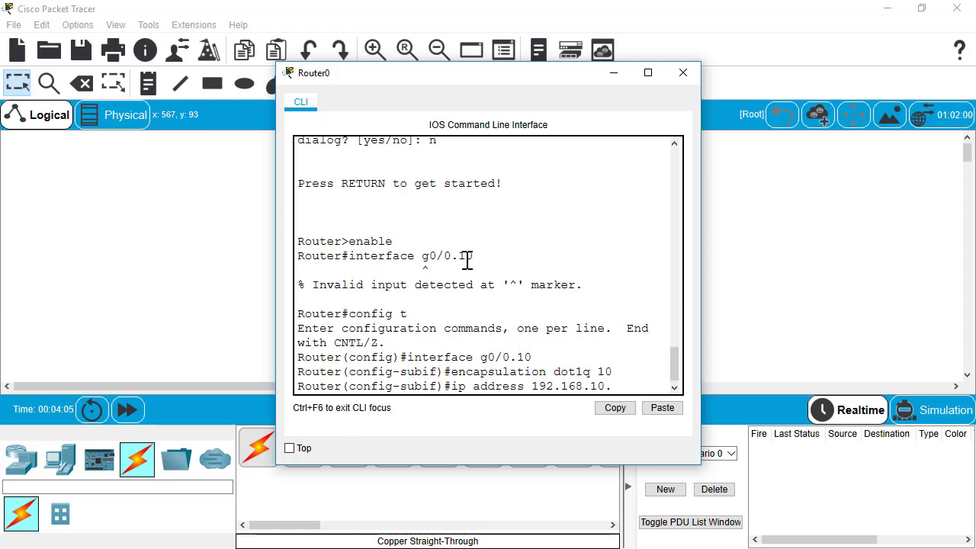
{"action": "type", "text": "0"}
{"action": "key", "text": "BackSpace"}
{"action": "type", "text": "1 255.255"}
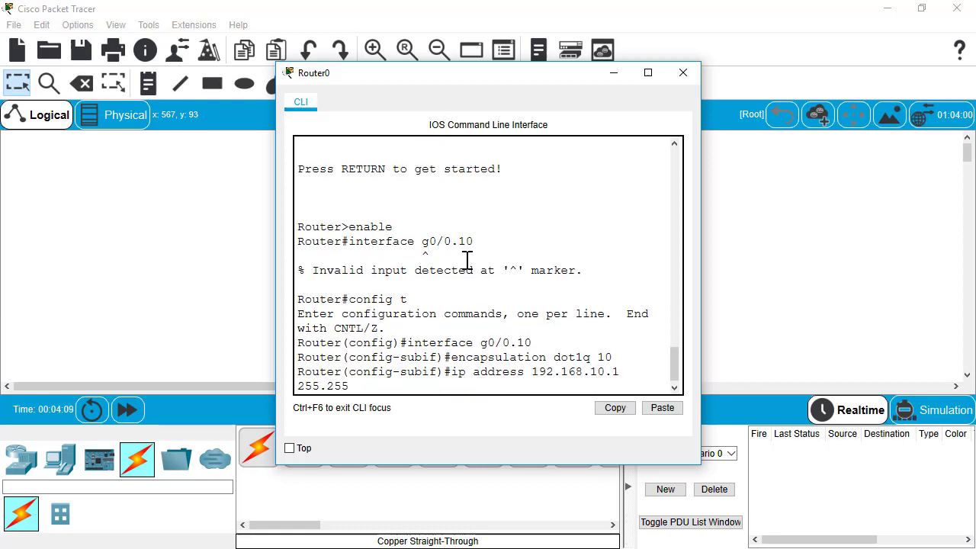
{"action": "type", "text": ".255.0"}
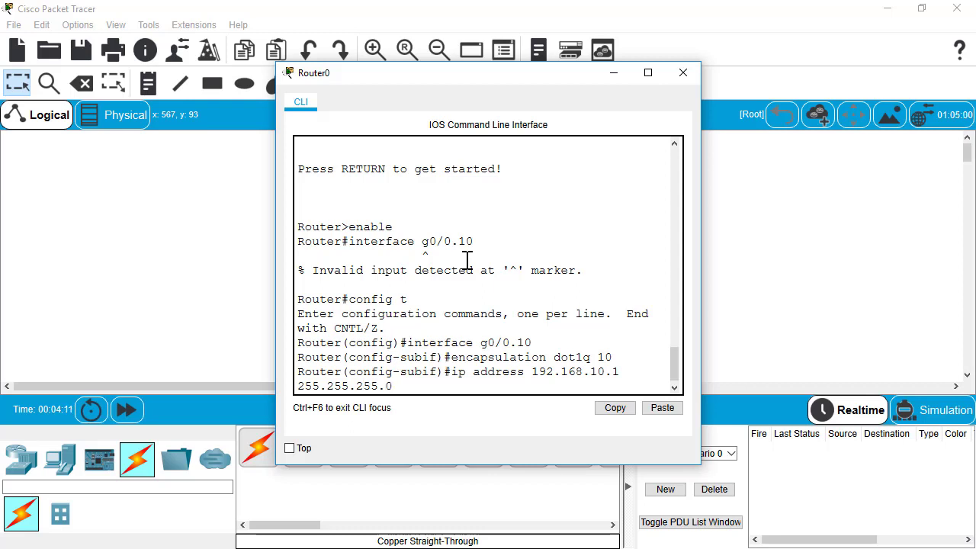
{"action": "key", "text": "Return"}
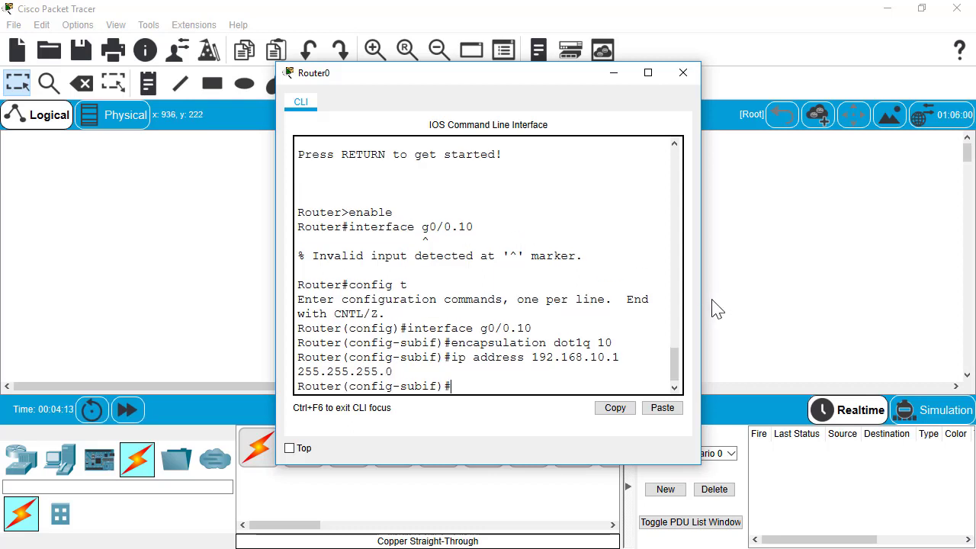
- Widen the console and create subinterface g0/0.20 with dot1q 20 and IP 192.168.20.1/24
{"action": "left_click_drag", "start_coordinate": [701, 300], "coordinate": [890, 302]}
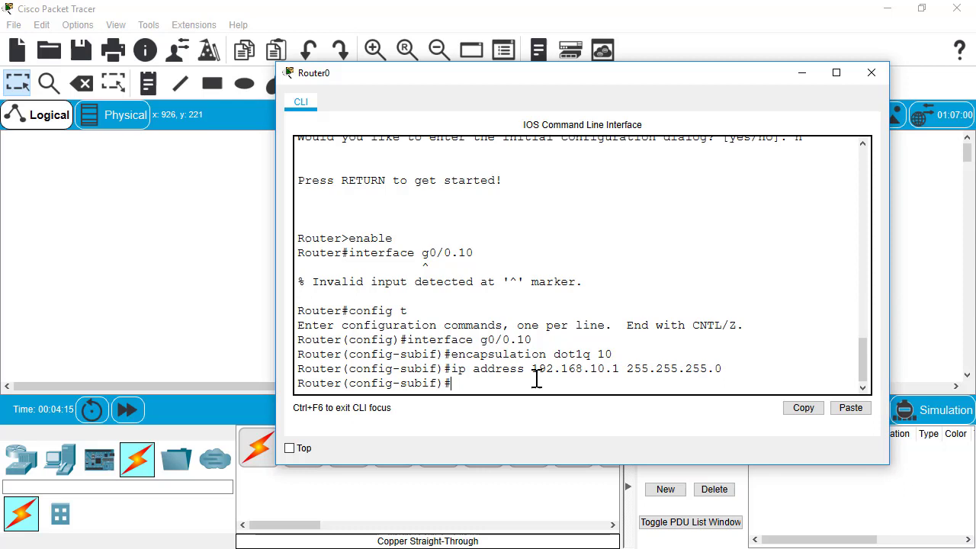
{"action": "type", "text": "interface g0/0.10"}
{"action": "key", "text": "BackSpace"}
{"action": "key", "text": "BackSpace"}
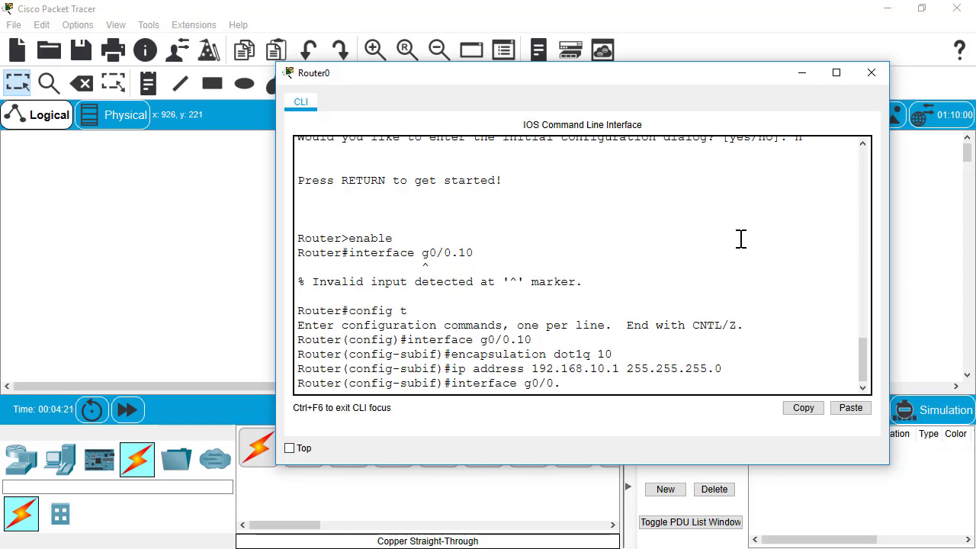
{"action": "type", "text": "20"}
{"action": "key", "text": "Return"}
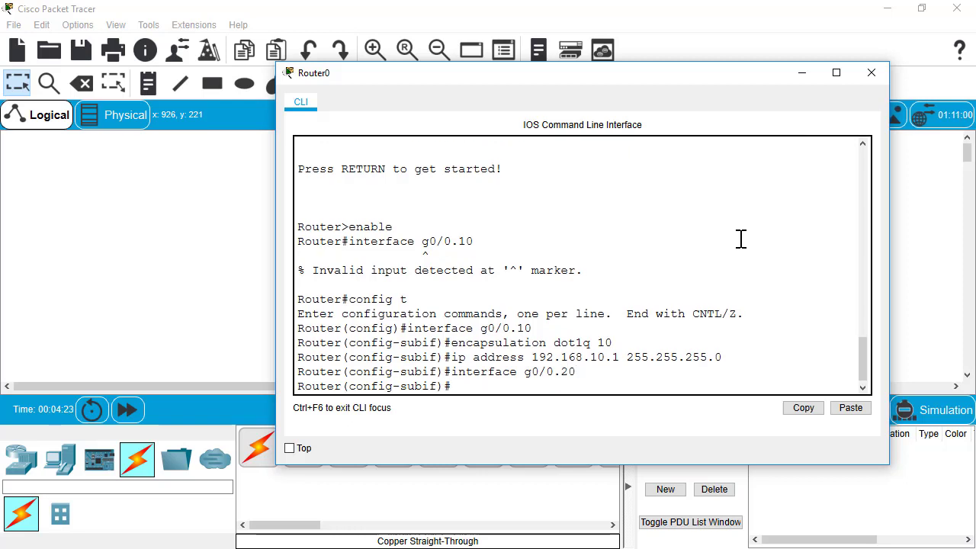
{"action": "key", "text": "Up"}
{"action": "key", "text": "Up"}
{"action": "key", "text": "Up"}
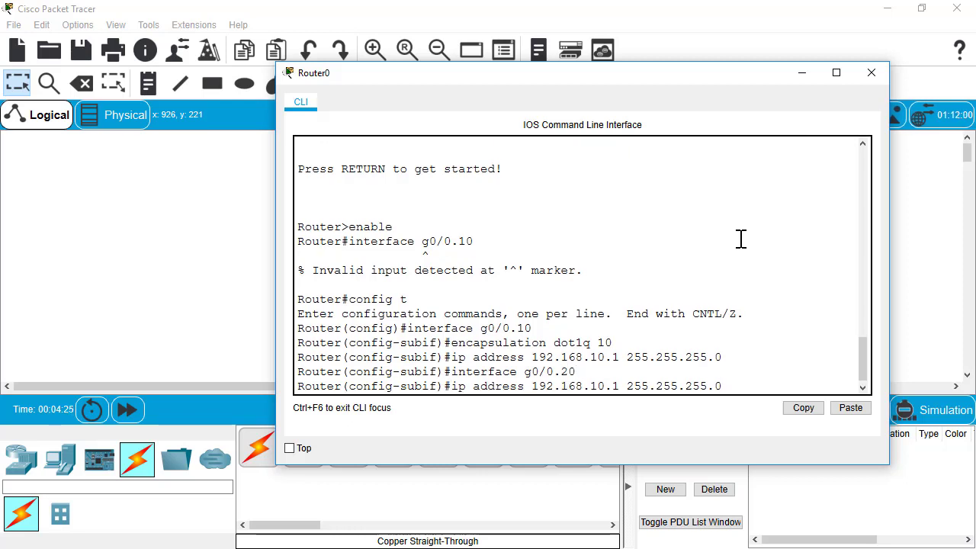
{"action": "key", "text": "BackSpace"}
{"action": "key", "text": "BackSpace"}
{"action": "type", "text": "20"}
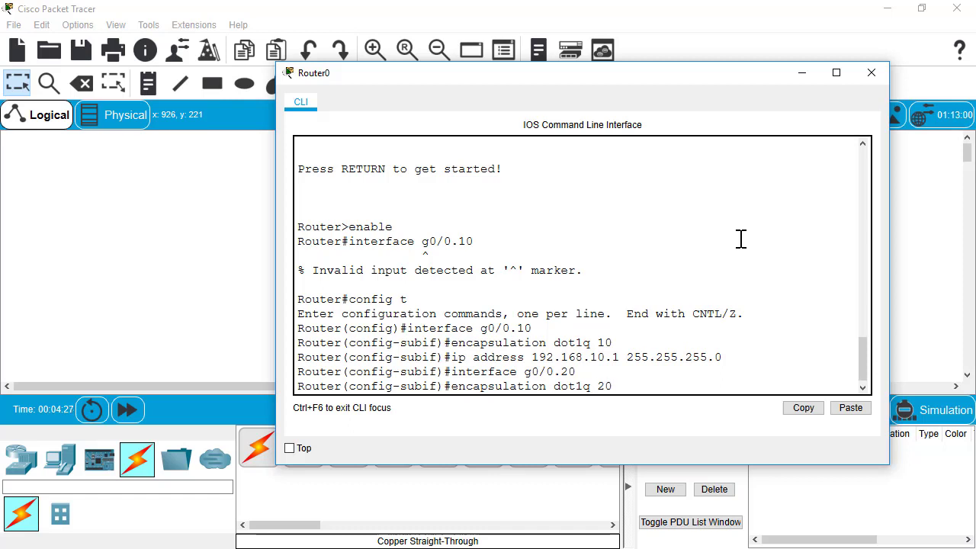
{"action": "key", "text": "Return"}
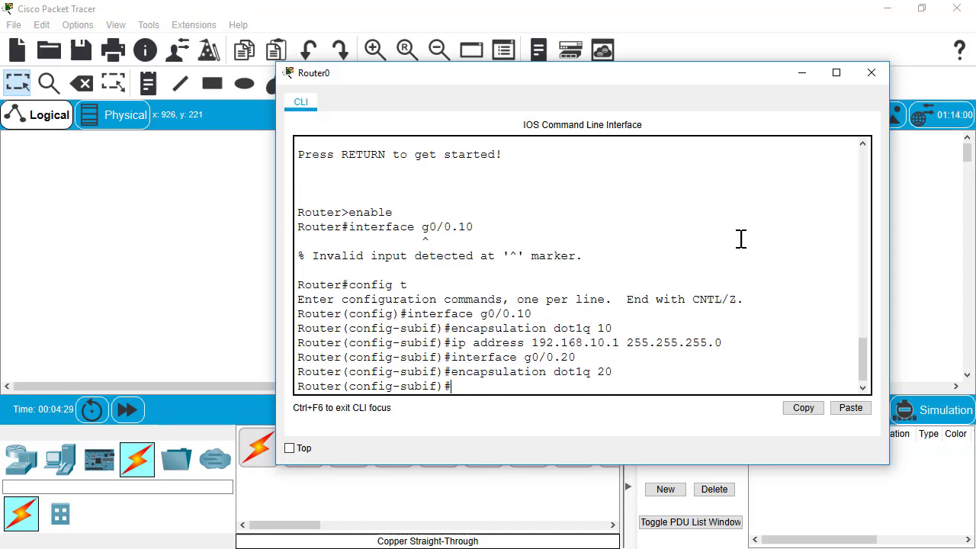
{"action": "key", "text": "Up"}
{"action": "key", "text": "Up"}
{"action": "key", "text": "Up"}
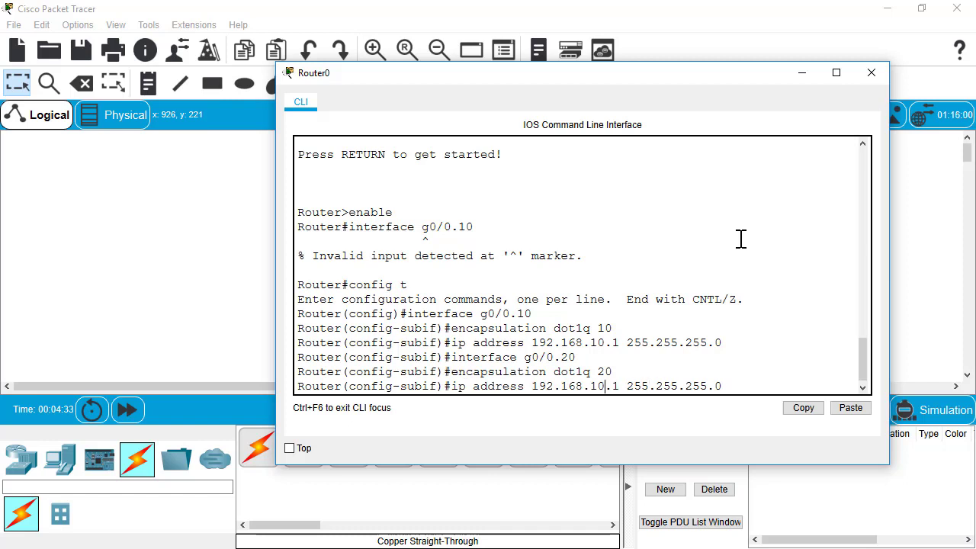
{"action": "key", "text": "Left"}
{"action": "key", "text": "Left"}
{"action": "key", "text": "Left"}
{"action": "key", "text": "Left"}
{"action": "key", "text": "Left"}
{"action": "key", "text": "Left"}
{"action": "key", "text": "Left"}
{"action": "key", "text": "Left"}
{"action": "key", "text": "Left"}
{"action": "key", "text": "Left"}
{"action": "key", "text": "Left"}
{"action": "key", "text": "Left"}
{"action": "key", "text": "Left"}
{"action": "key", "text": "Left"}
{"action": "key", "text": "Left"}
{"action": "key", "text": "Left"}
{"action": "key", "text": "Left"}
{"action": "key", "text": "BackSpace"}
{"action": "type", "text": "2"}
{"action": "key", "text": "Return"}
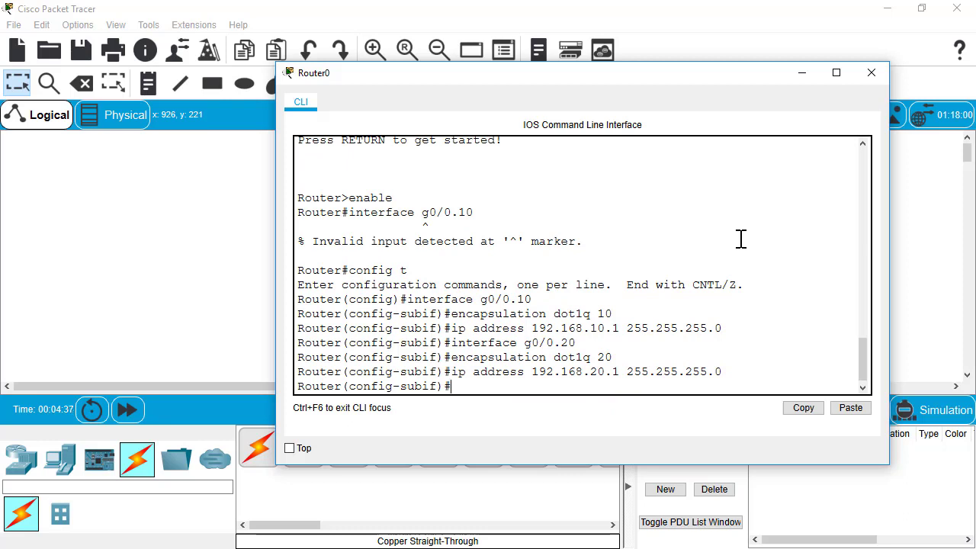
- Create subinterface g0/0.30 with dot1q 30 and IP 192.168.30.1/24
{"action": "key", "text": "Up"}
{"action": "key", "text": "Up"}
{"action": "key", "text": "Up"}
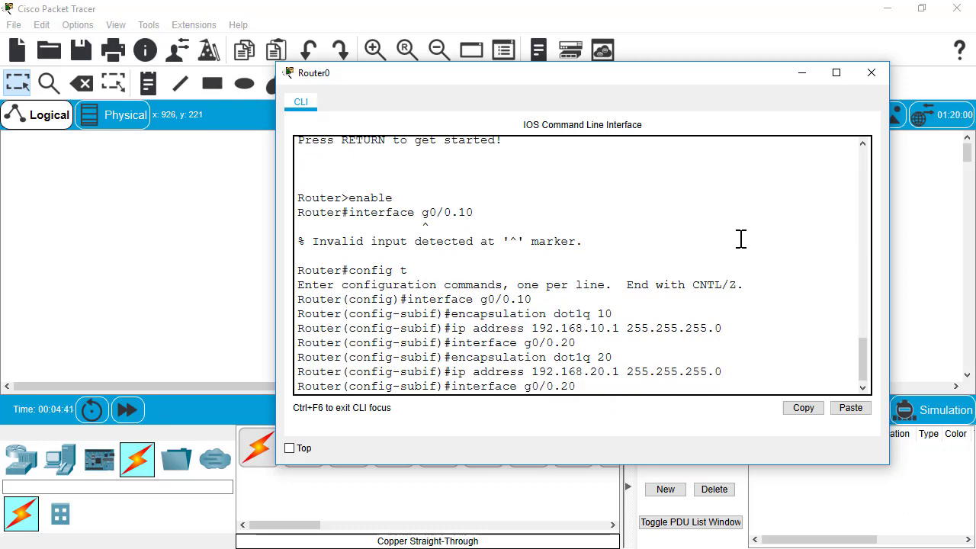
{"action": "key", "text": "BackSpace"}
{"action": "type", "text": "3"}
{"action": "key", "text": "Return"}
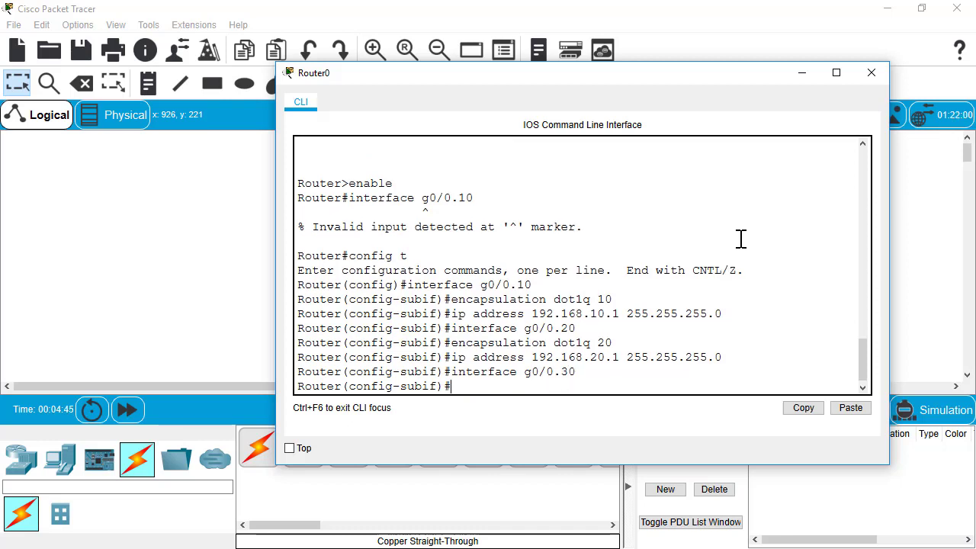
{"action": "key", "text": "Up"}
{"action": "key", "text": "Up"}
{"action": "key", "text": "Up"}
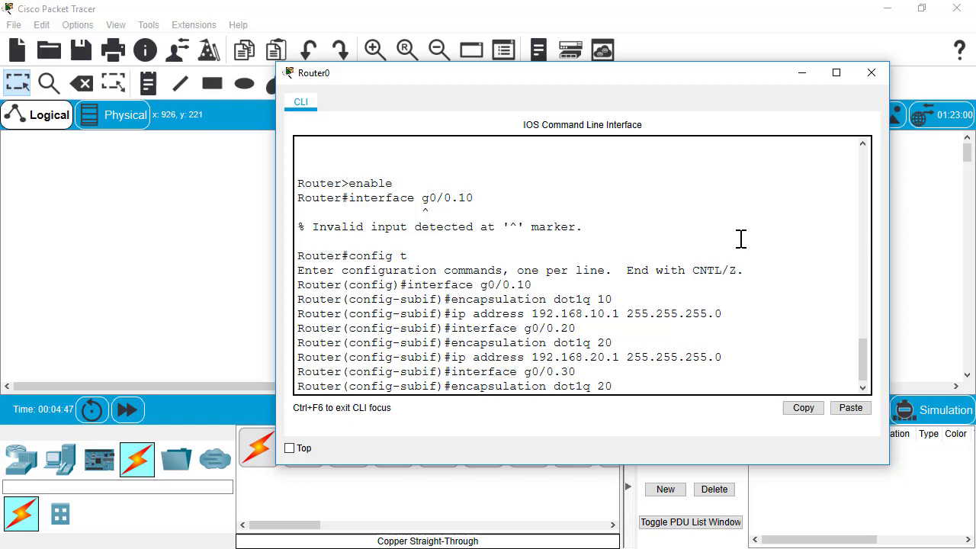
{"action": "key", "text": "BackSpace"}
{"action": "key", "text": "BackSpace"}
{"action": "type", "text": "30"}
{"action": "key", "text": "Return"}
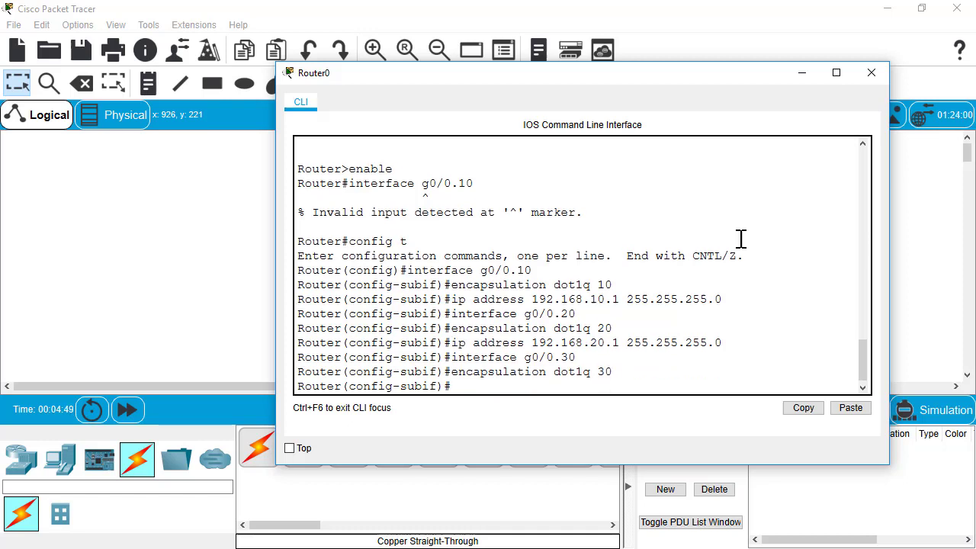
{"action": "key", "text": "Up"}
{"action": "key", "text": "Up"}
{"action": "key", "text": "Up"}
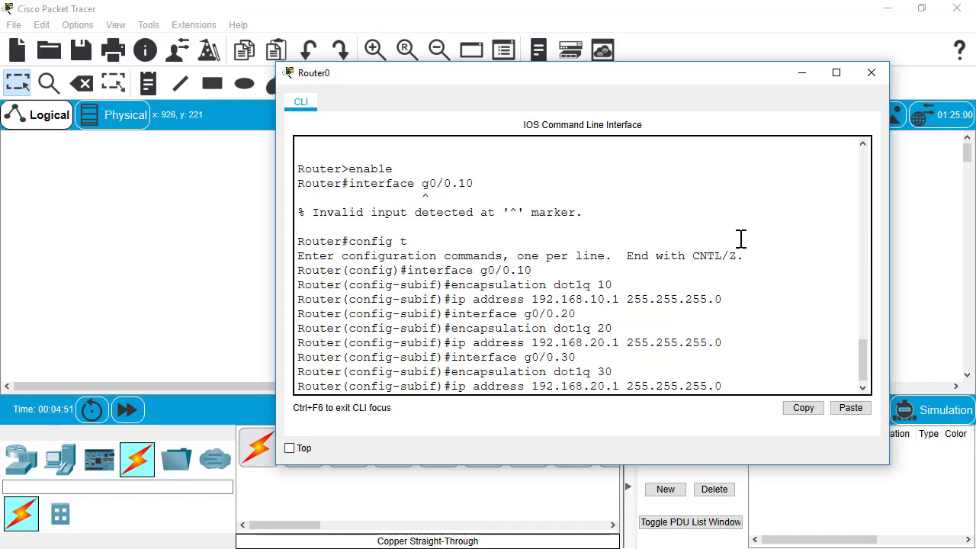
{"action": "key", "text": "Left"}
{"action": "key", "text": "Left"}
{"action": "key", "text": "Left"}
{"action": "key", "text": "Left"}
{"action": "key", "text": "Left"}
{"action": "key", "text": "Left"}
{"action": "key", "text": "Left"}
{"action": "key", "text": "Left"}
{"action": "key", "text": "Left"}
{"action": "key", "text": "Left"}
{"action": "key", "text": "Left"}
{"action": "key", "text": "Left"}
{"action": "key", "text": "Left"}
{"action": "key", "text": "Left"}
{"action": "key", "text": "Left"}
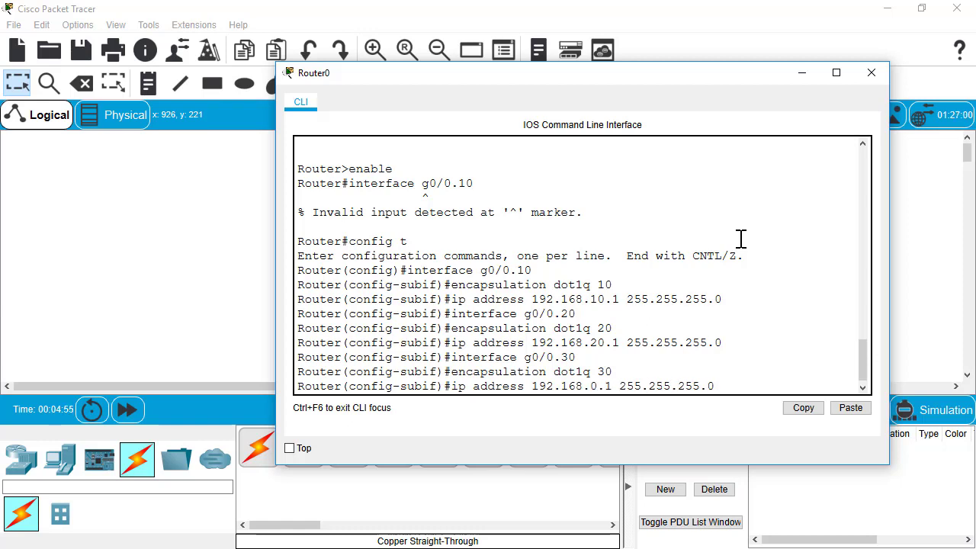
{"action": "key", "text": "BackSpace"}
{"action": "type", "text": "3"}
{"action": "key", "text": "Return"}
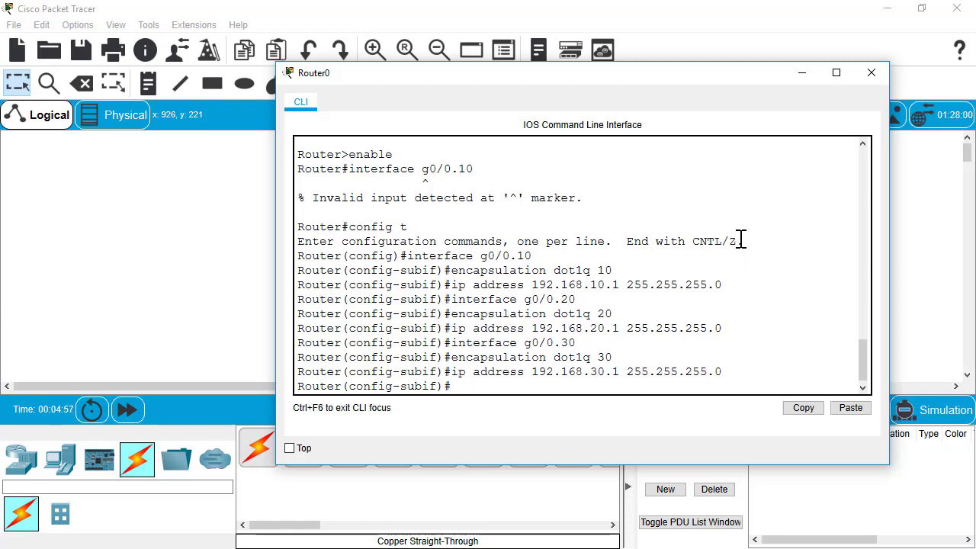
- Create subinterface g0/0.99 as dot1q 99 native with IP 192.168.99.1/24
{"action": "key", "text": "Up"}
{"action": "key", "text": "Up"}
{"action": "key", "text": "Up"}
{"action": "key", "text": "BackSpace"}
{"action": "key", "text": "BackSpace"}
{"action": "type", "text": "99"}
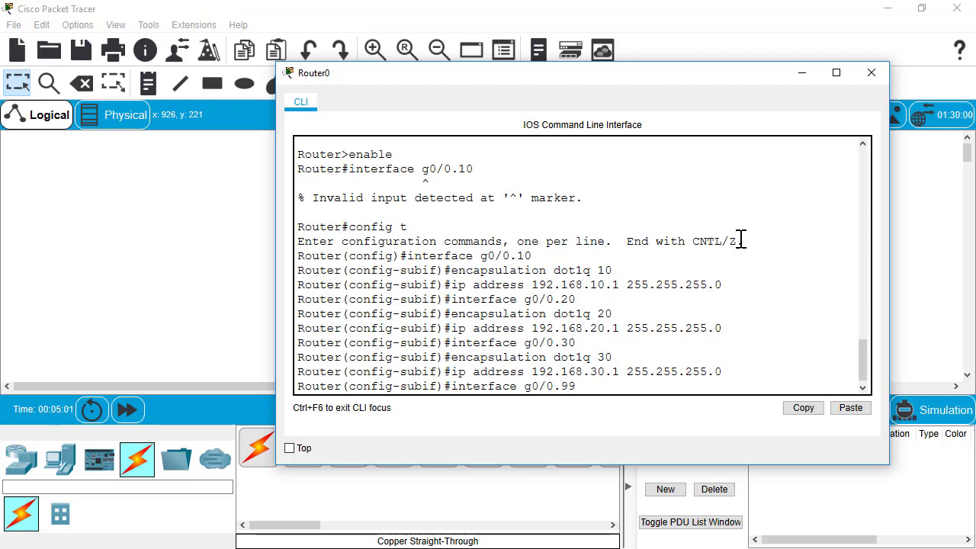
{"action": "key", "text": "Return"}
{"action": "key", "text": "Up"}
{"action": "key", "text": "Up"}
{"action": "key", "text": "Up"}
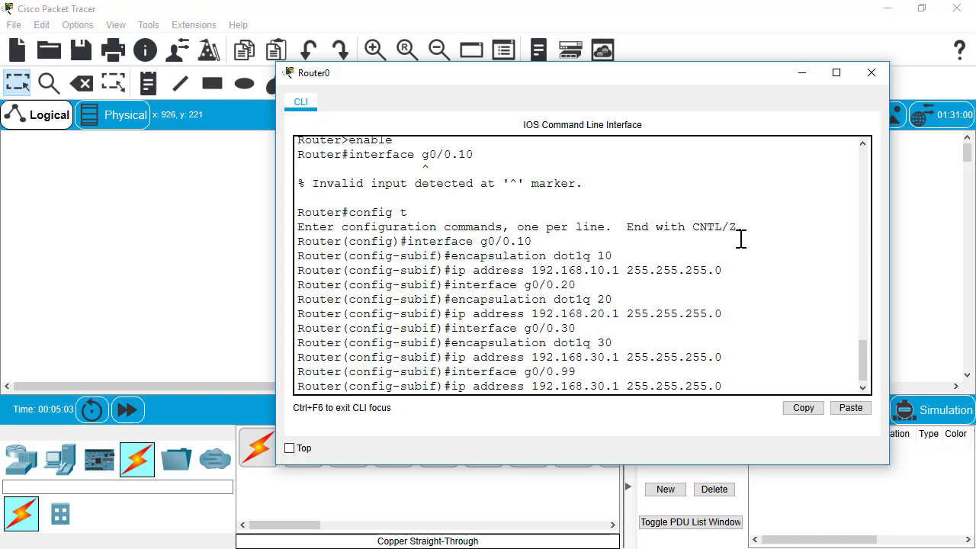
{"action": "key", "text": "BackSpace"}
{"action": "key", "text": "BackSpace"}
{"action": "type", "text": "9"}
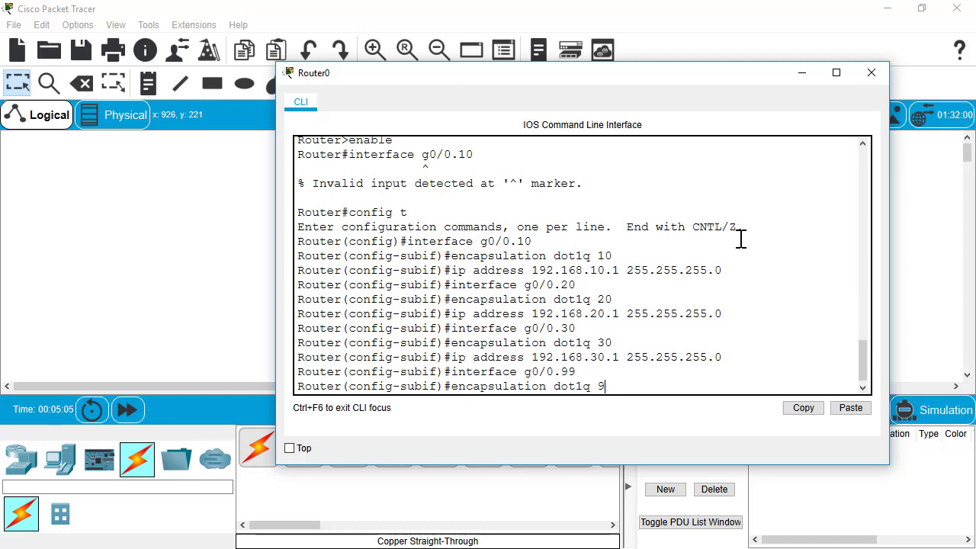
{"action": "type", "text": "9 native"}
{"action": "key", "text": "Return"}
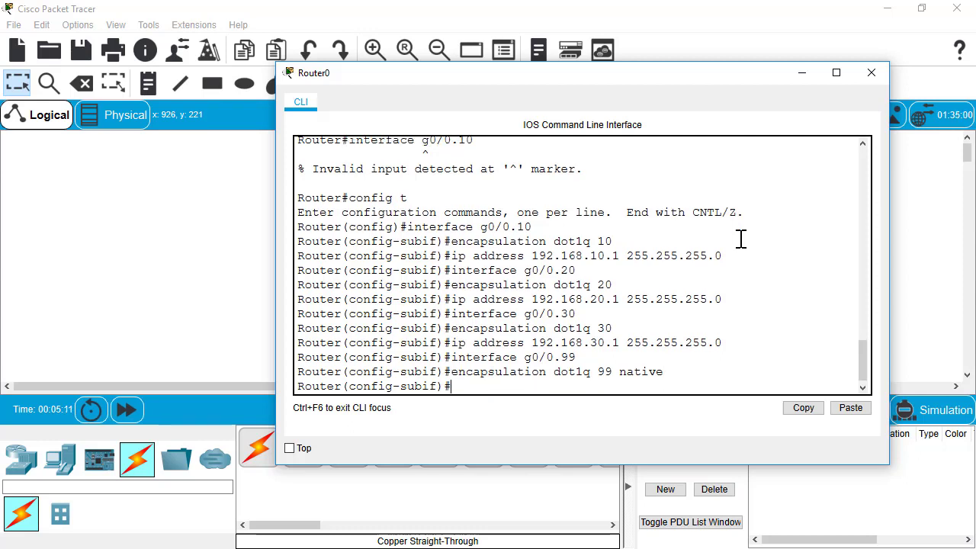
{"action": "key", "text": "Up"}
{"action": "key", "text": "Up"}
{"action": "key", "text": "Up"}
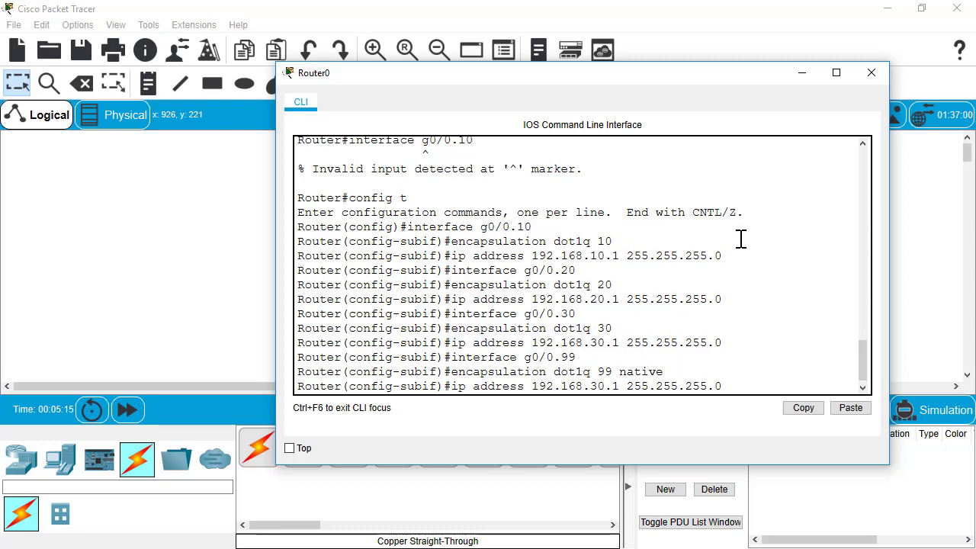
{"action": "key", "text": "BackSpace"}
{"action": "key", "text": "BackSpace"}
{"action": "type", "text": "9"}
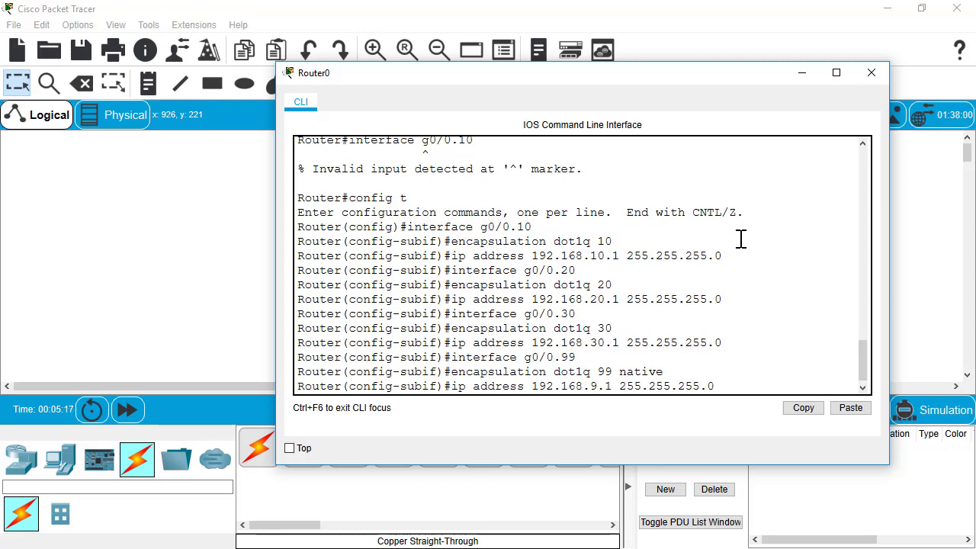
{"action": "type", "text": "9"}
{"action": "key", "text": "Return"}
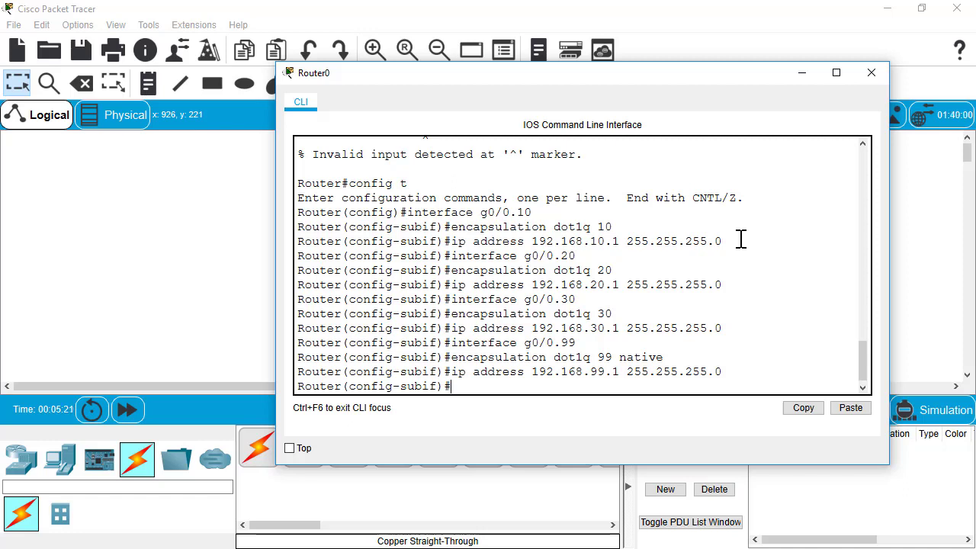
{"action": "key", "text": "Up"}
{"action": "key", "text": "Up"}
{"action": "key", "text": "Up"}
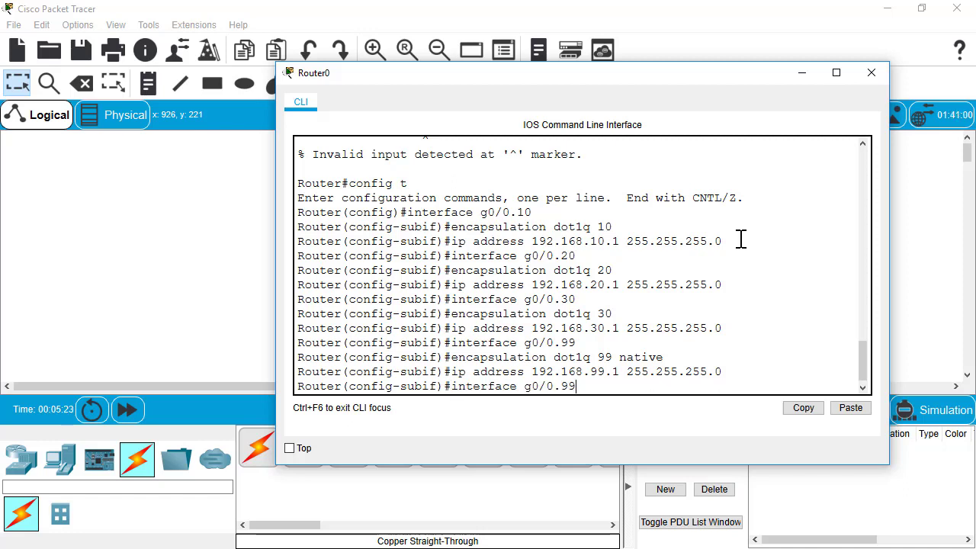
- Run no shutdown on physical interface g0/0 so it and its subinterfaces come up
{"action": "key", "text": "BackSpace"}
{"action": "key", "text": "BackSpace"}
{"action": "key", "text": "BackSpace"}
{"action": "key", "text": "Return"}
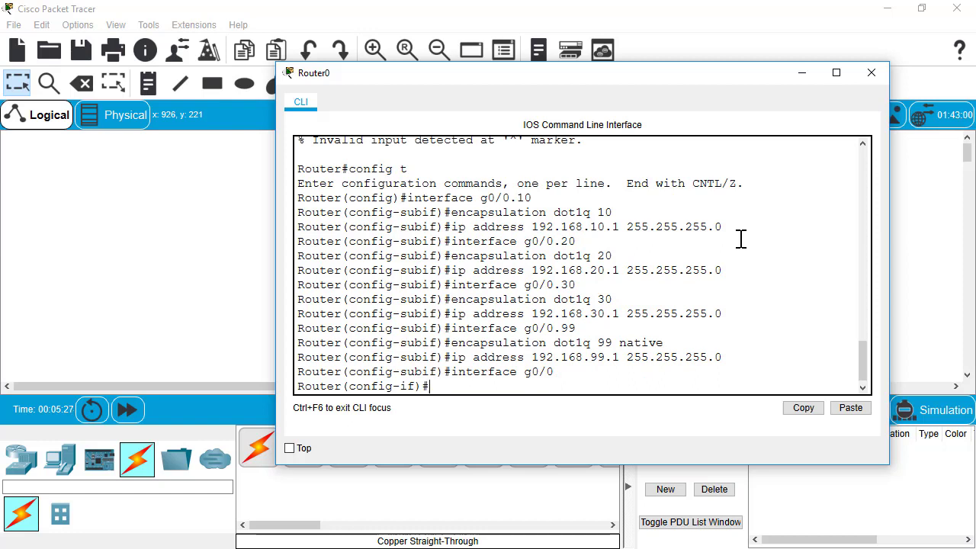
{"action": "type", "text": "no shutdown"}
{"action": "key", "text": "Return"}
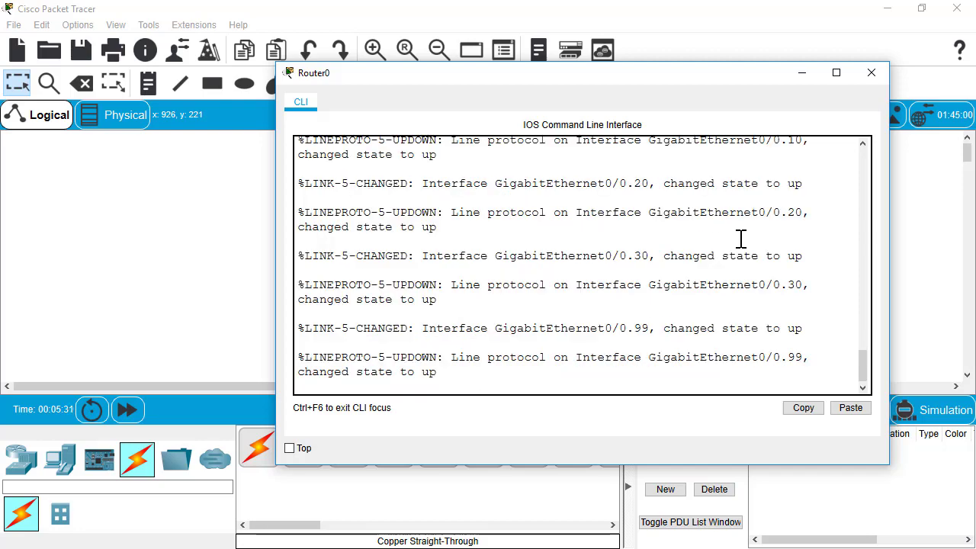
{"action": "key", "text": "Return"}
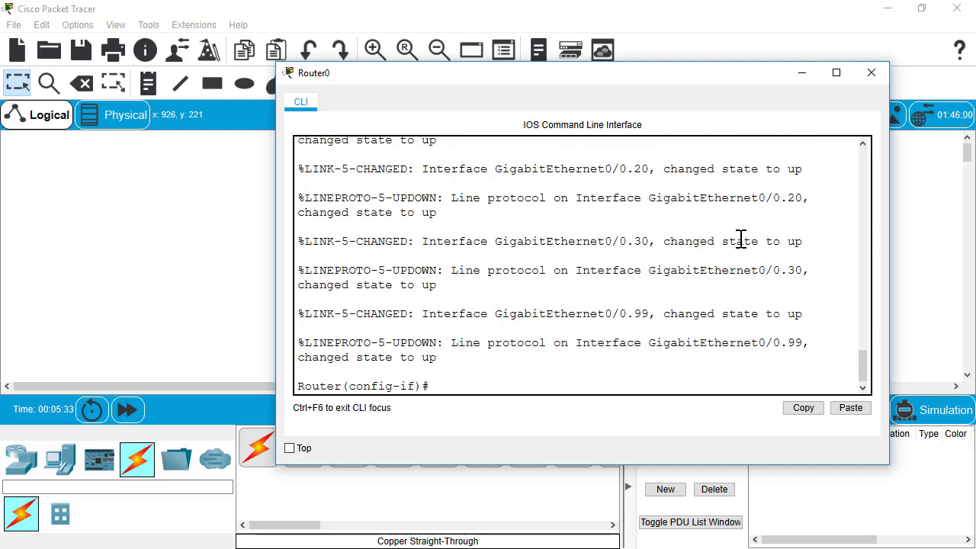
{"action": "scroll", "coordinate": [676, 321], "scroll_direction": "up", "scroll_amount": 5}
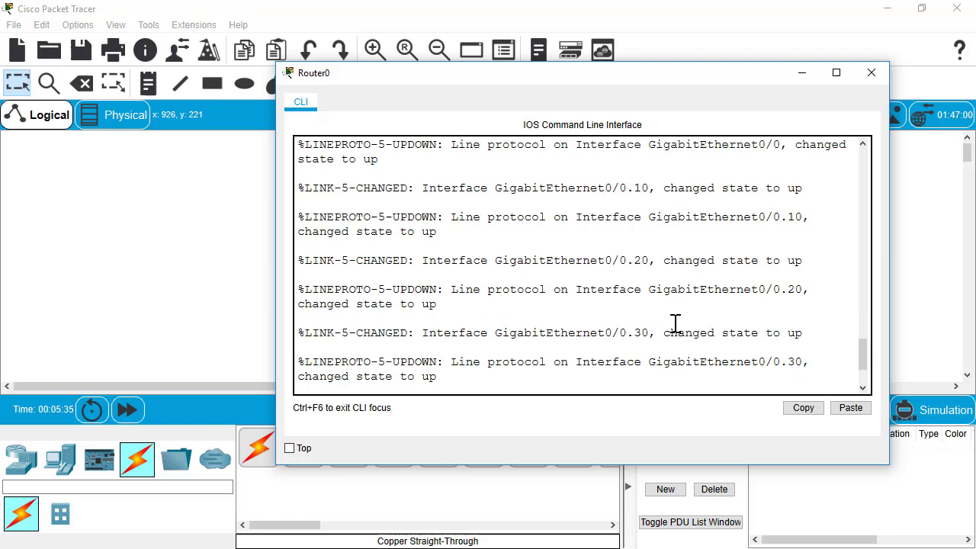
{"action": "scroll", "coordinate": [675, 321], "scroll_direction": "up", "scroll_amount": 4}
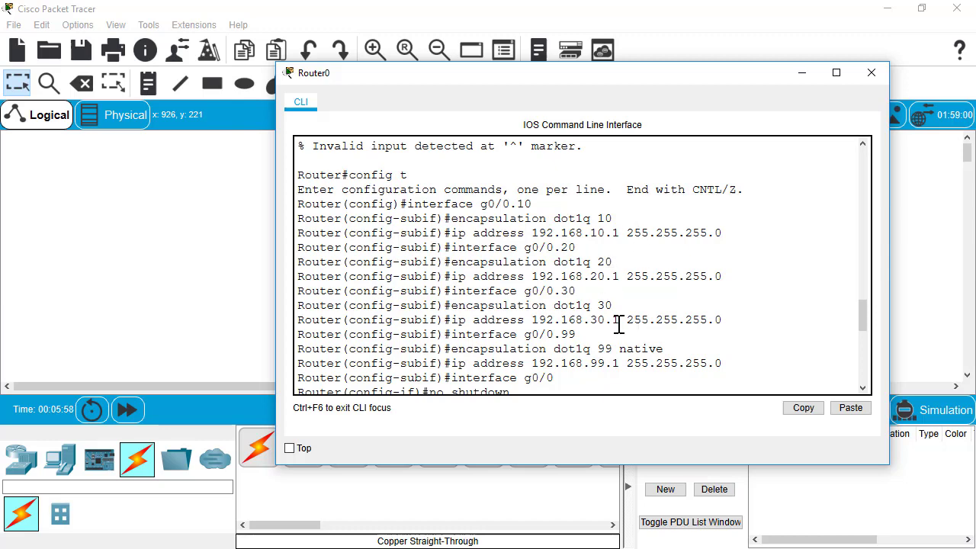
{"action": "key", "text": "Return"}
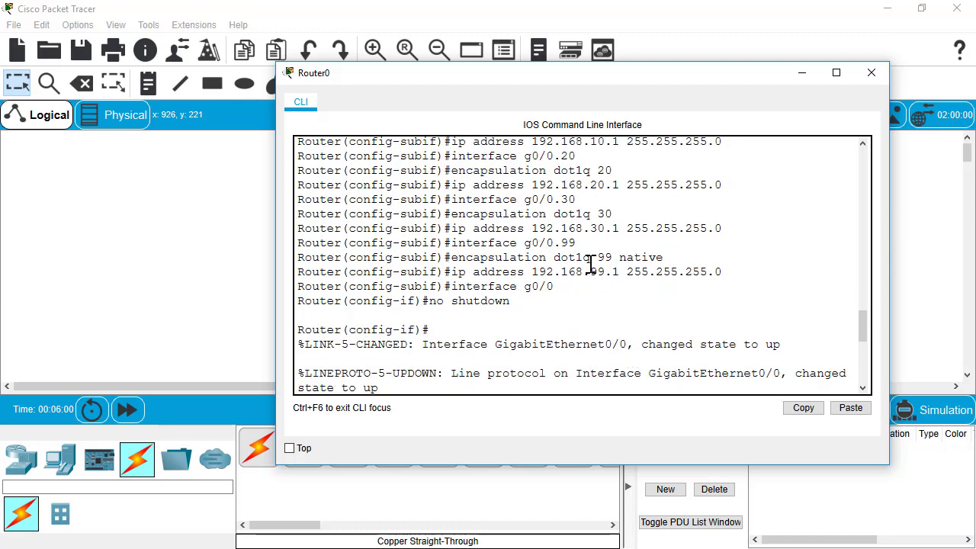
- Exit configuration mode with end and run show ip int brief on Router0
{"action": "key", "text": "Return"}
{"action": "key", "text": "Return"}
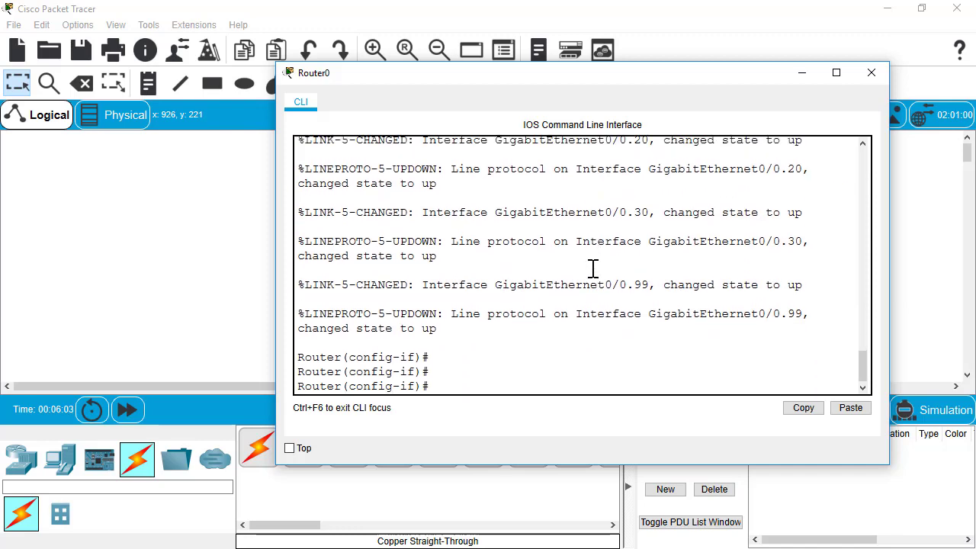
{"action": "type", "text": "end"}
{"action": "key", "text": "Return"}
{"action": "key", "text": "Return"}
{"action": "type", "text": "sho"}
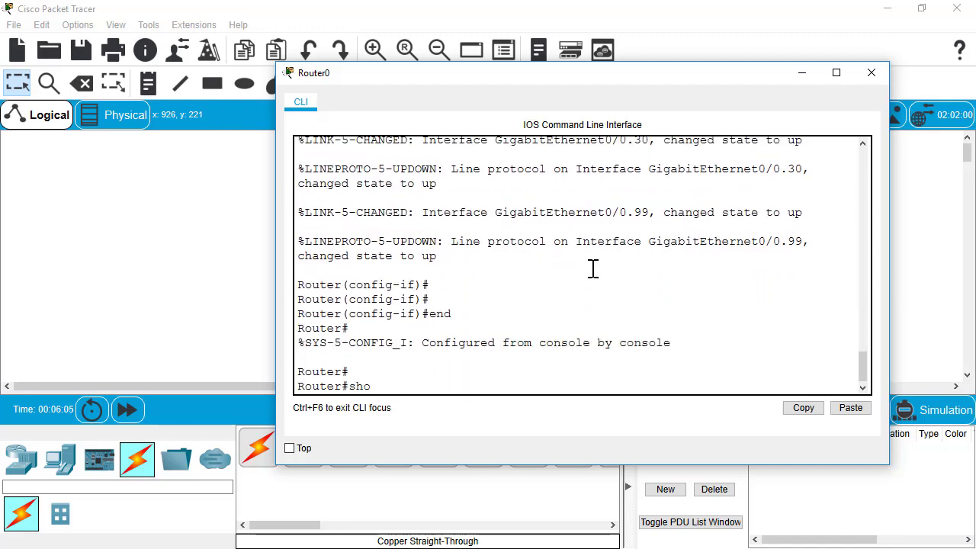
{"action": "type", "text": "w ip int brief"}
{"action": "key", "text": "Return"}
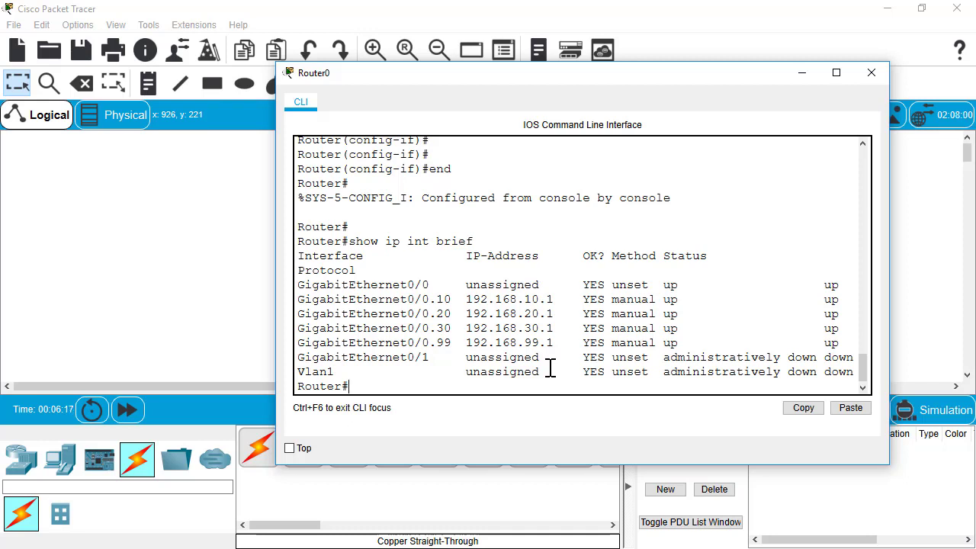
- Close Router0's console, open Switch0's CLI and enter global configuration mode
{"action": "left_click", "coordinate": [871, 73]}
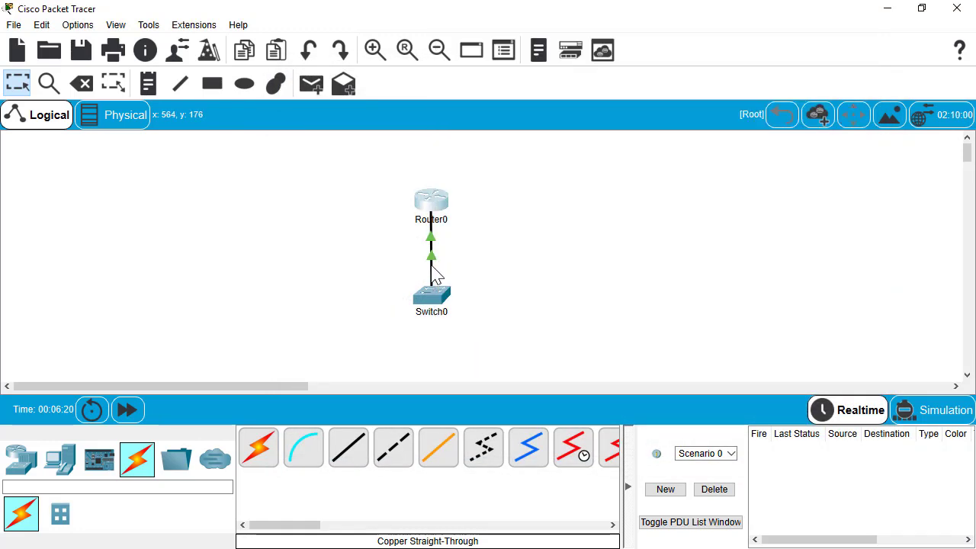
{"action": "left_click", "coordinate": [432, 295]}
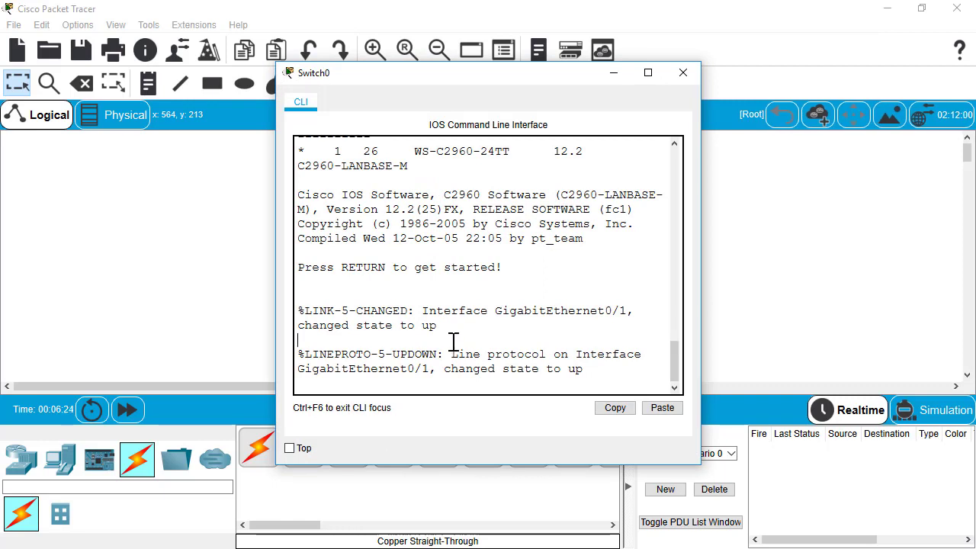
{"action": "key", "text": "Return"}
{"action": "key", "text": "Return"}
{"action": "key", "text": "Return"}
{"action": "type", "text": "enable"}
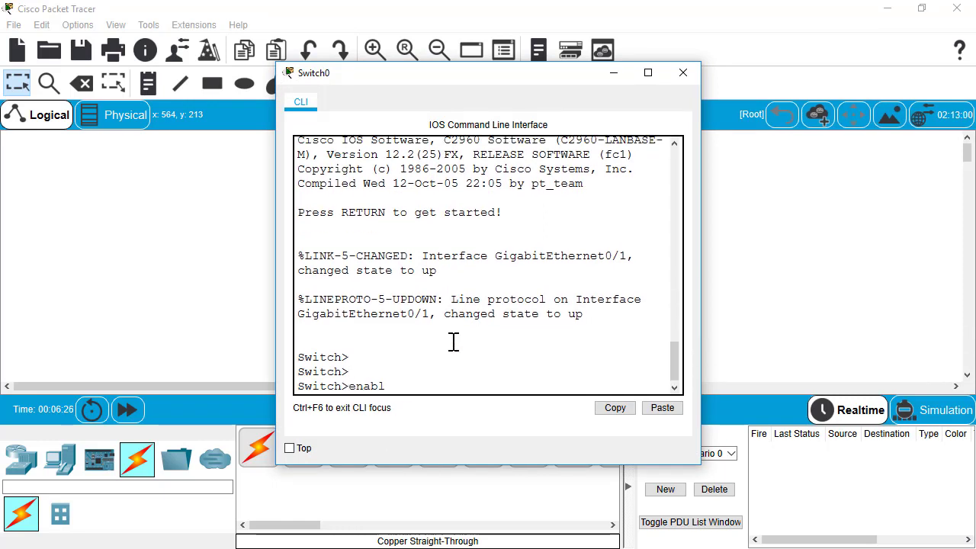
{"action": "key", "text": "Return"}
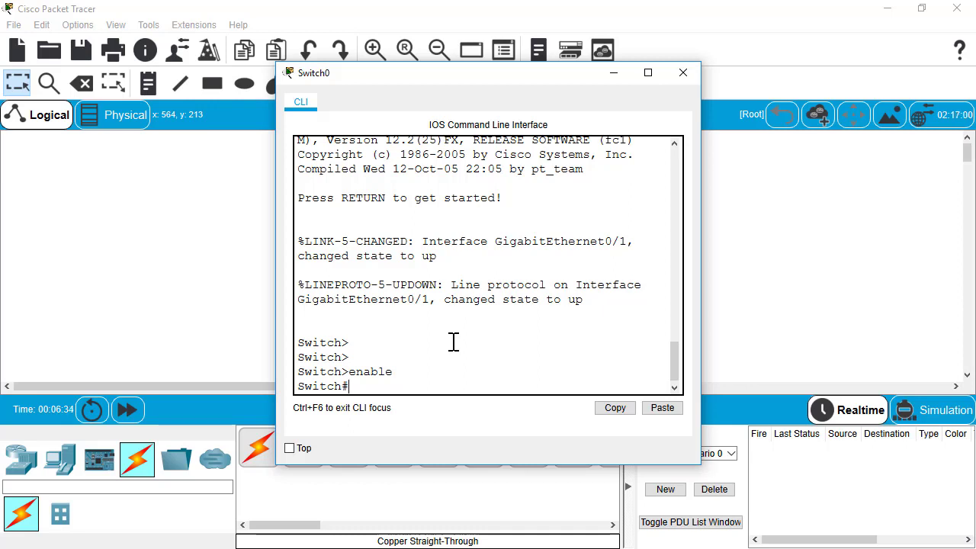
{"action": "type", "text": "config t"}
{"action": "key", "text": "Return"}
- Make Switch0's GigabitEthernet0/1 port a trunk with switchport mode trunk
{"action": "type", "text": "inter"}
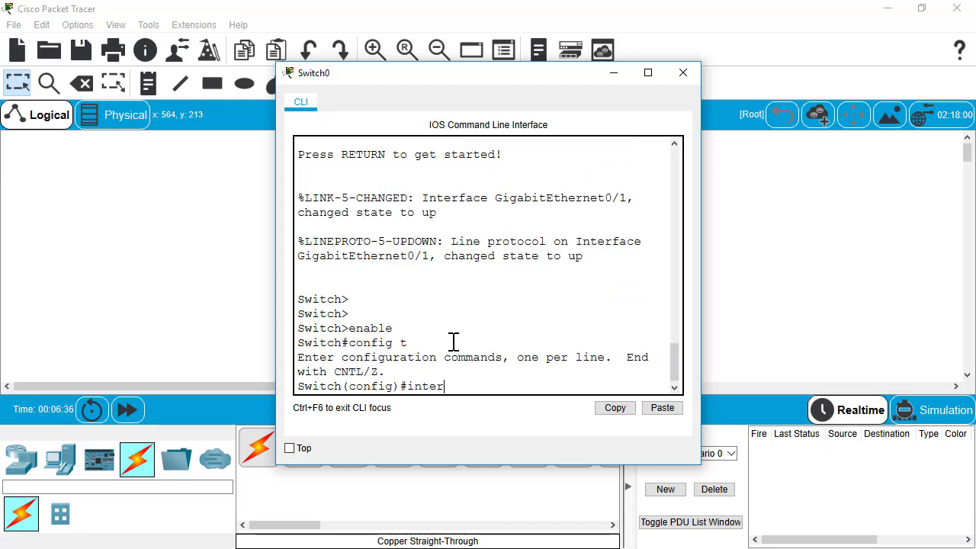
{"action": "type", "text": "aace g0/1"}
{"action": "key", "text": "Return"}
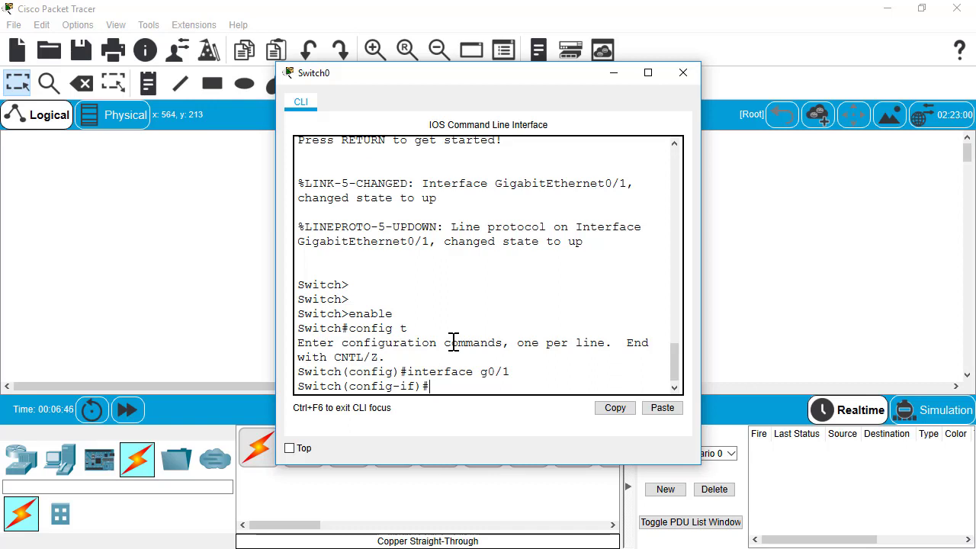
{"action": "type", "text": "switchport "}
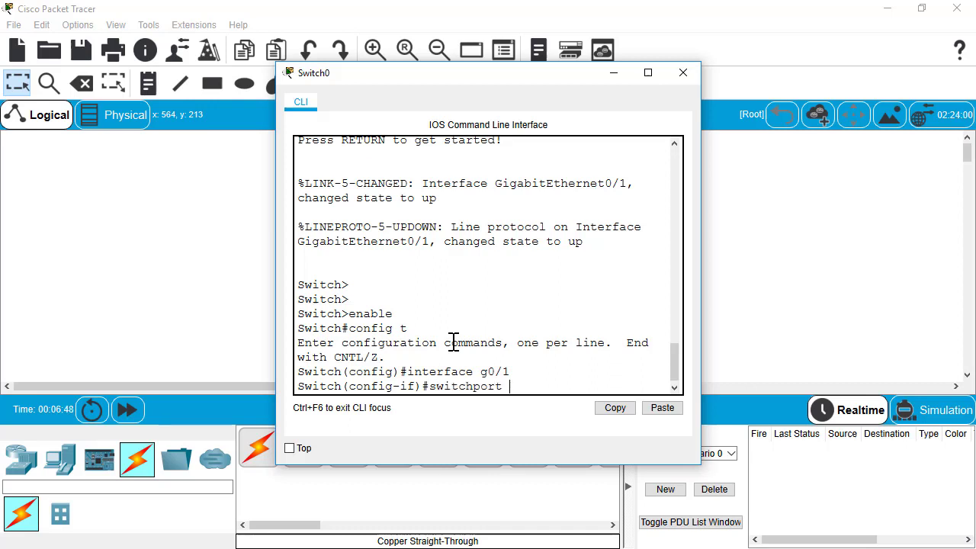
{"action": "type", "text": "mode trunk"}
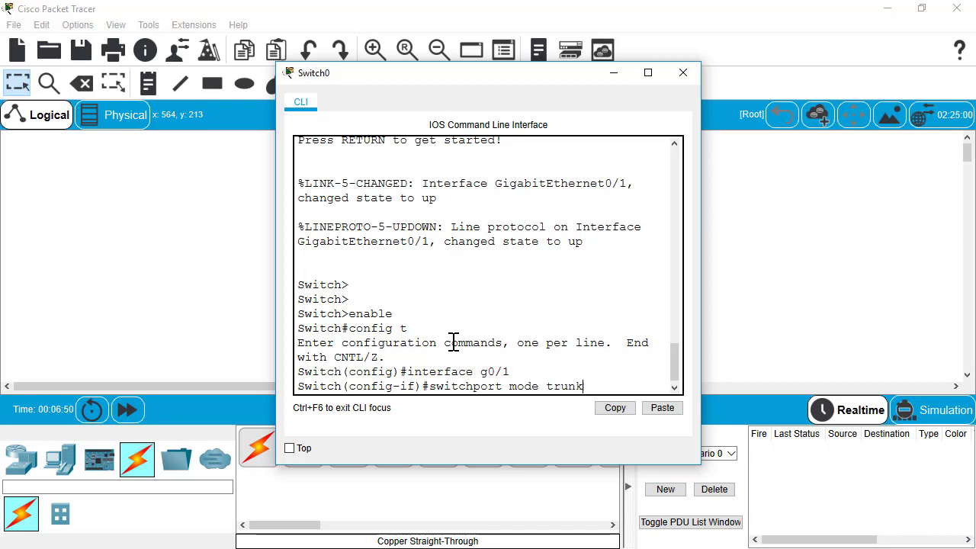
{"action": "key", "text": "Return"}
{"action": "key", "text": "Return"}
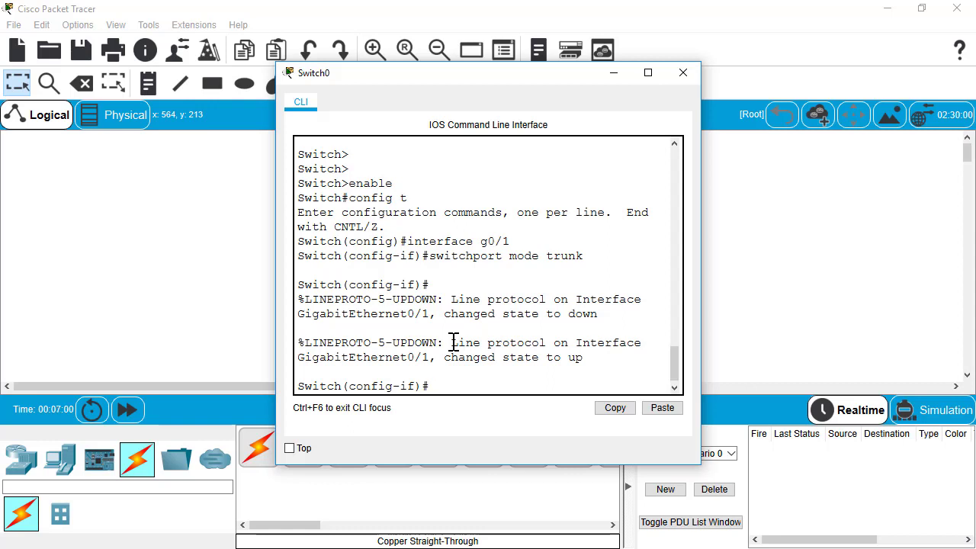
- Make f0/1 an access port in VLAN 10
{"action": "type", "text": "interface g"}
{"action": "key", "text": "BackSpace"}
{"action": "type", "text": "f0/1"}
{"action": "key", "text": "Return"}
{"action": "type", "text": "switchport m"}
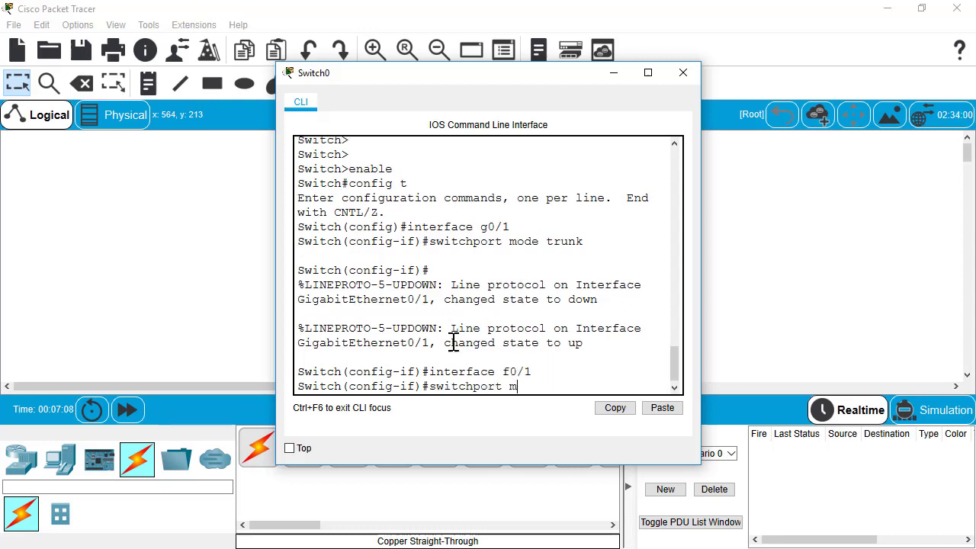
{"action": "type", "text": "ode access"}
{"action": "key", "text": "Return"}
{"action": "type", "text": "s"}
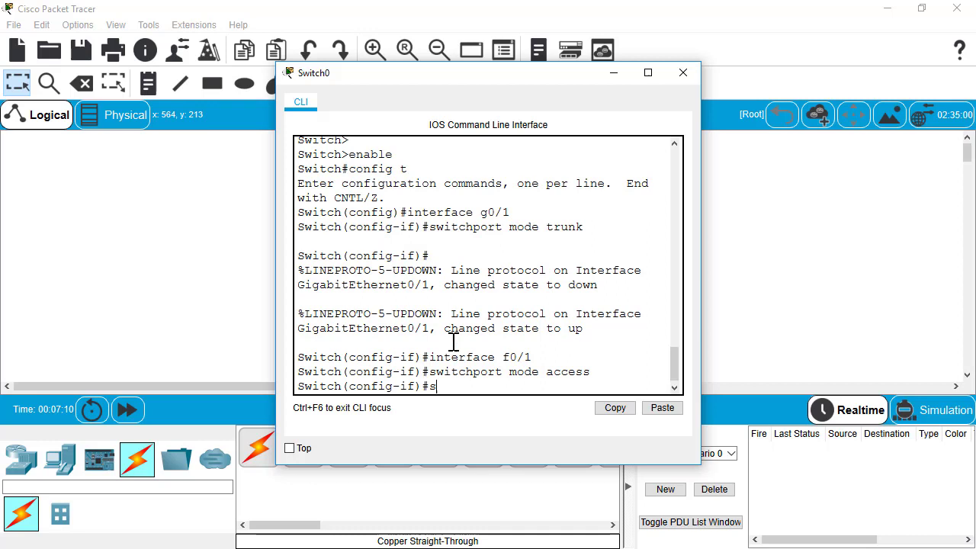
{"action": "type", "text": "witchport access vlan "}
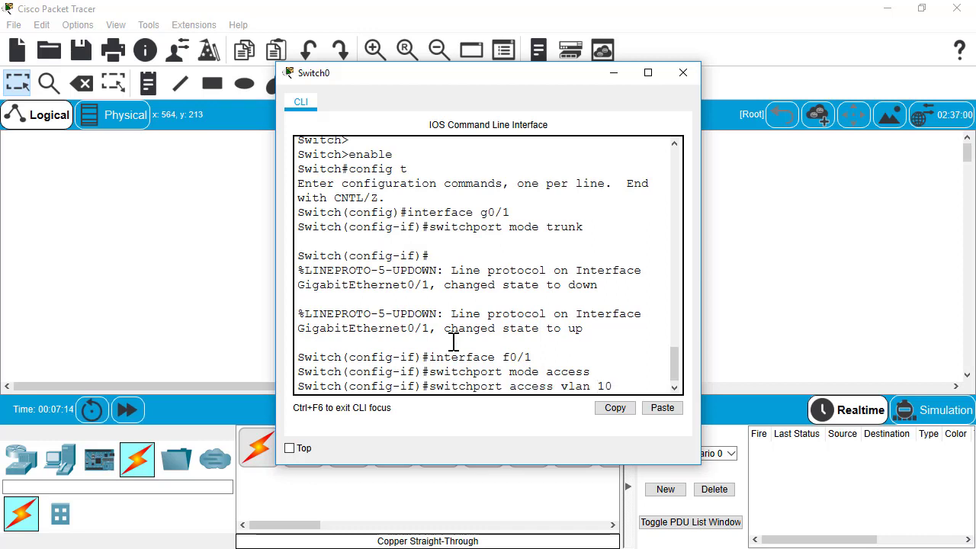
{"action": "type", "text": "10"}
{"action": "key", "text": "Return"}
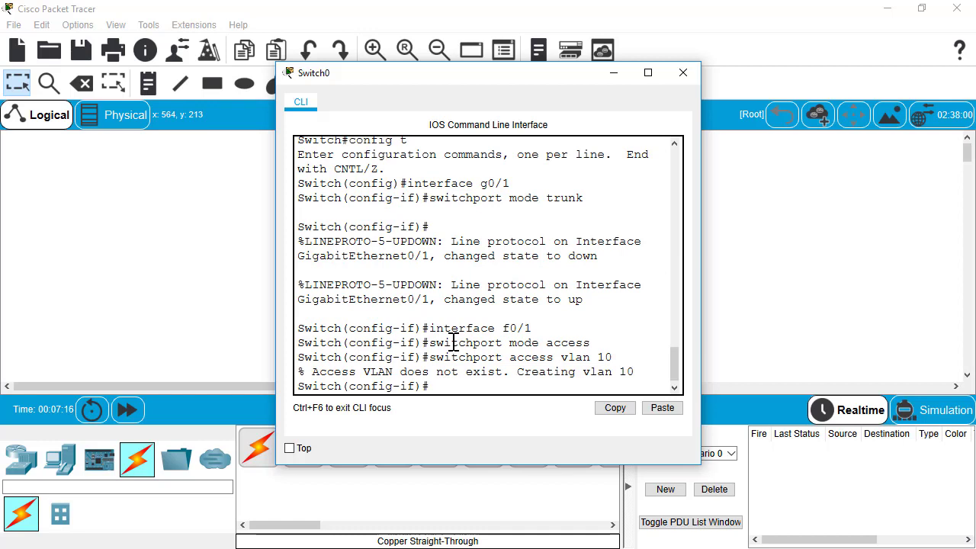
- Make f0/2 an access port in VLAN 20
{"action": "key", "text": "Up"}
{"action": "key", "text": "Up"}
{"action": "key", "text": "Up"}
{"action": "key", "text": "BackSpace"}
{"action": "type", "text": "2"}
{"action": "key", "text": "Return"}
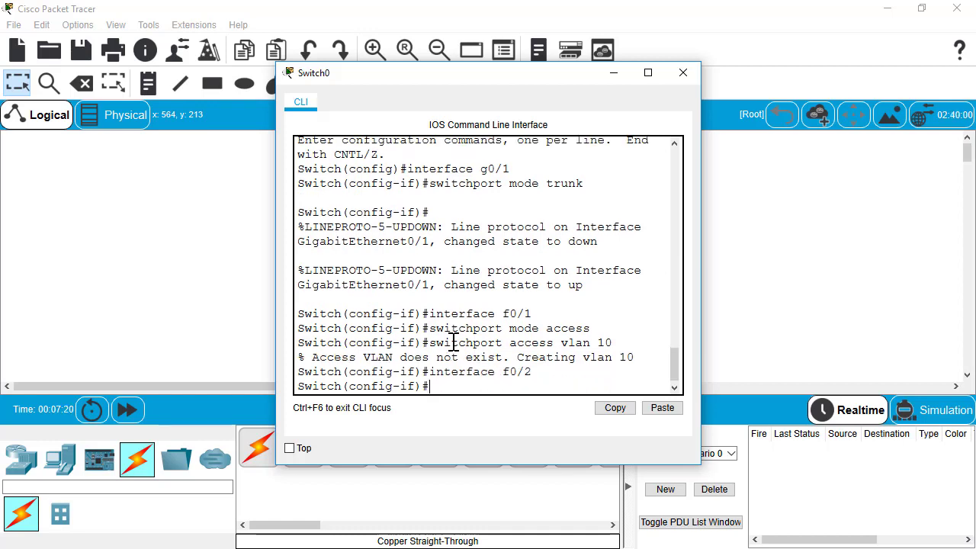
{"action": "key", "text": "Up"}
{"action": "key", "text": "Up"}
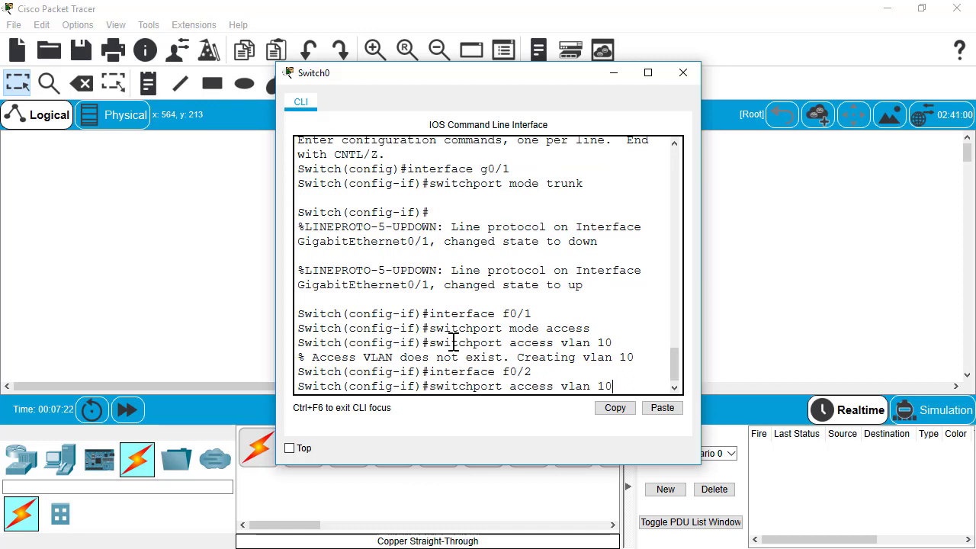
{"action": "key", "text": "Up"}
{"action": "key", "text": "Return"}
{"action": "key", "text": "Up"}
{"action": "key", "text": "Up"}
{"action": "key", "text": "Up"}
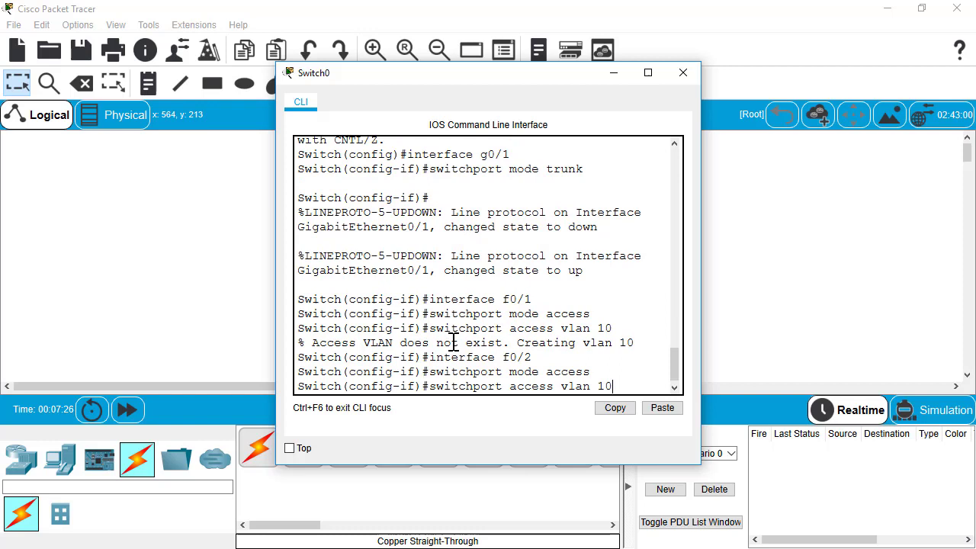
{"action": "type", "text": "20"}
{"action": "key", "text": "Return"}
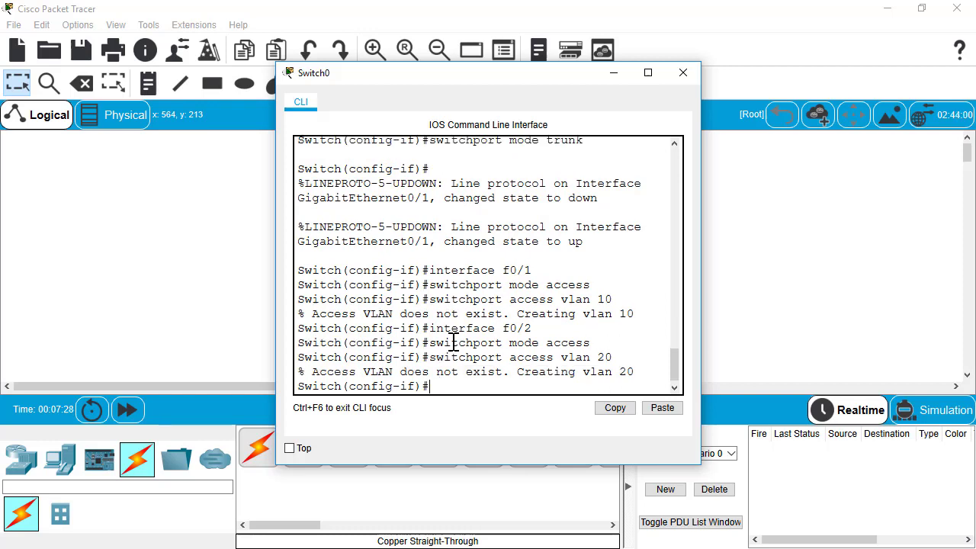
- Make f0/3 an access port in VLAN 30
{"action": "key", "text": "Up"}
{"action": "key", "text": "Up"}
{"action": "key", "text": "Up"}
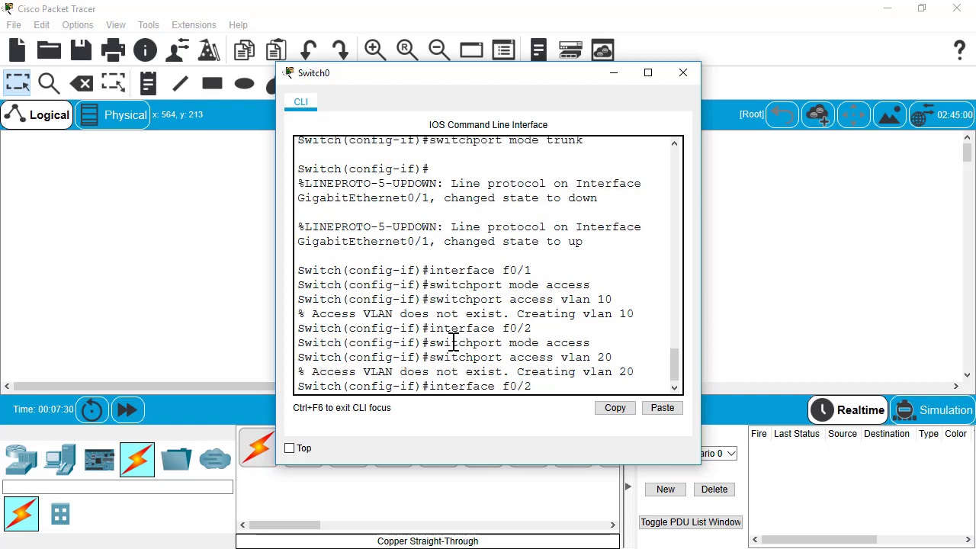
{"action": "key", "text": "BackSpace"}
{"action": "type", "text": "3"}
{"action": "key", "text": "Return"}
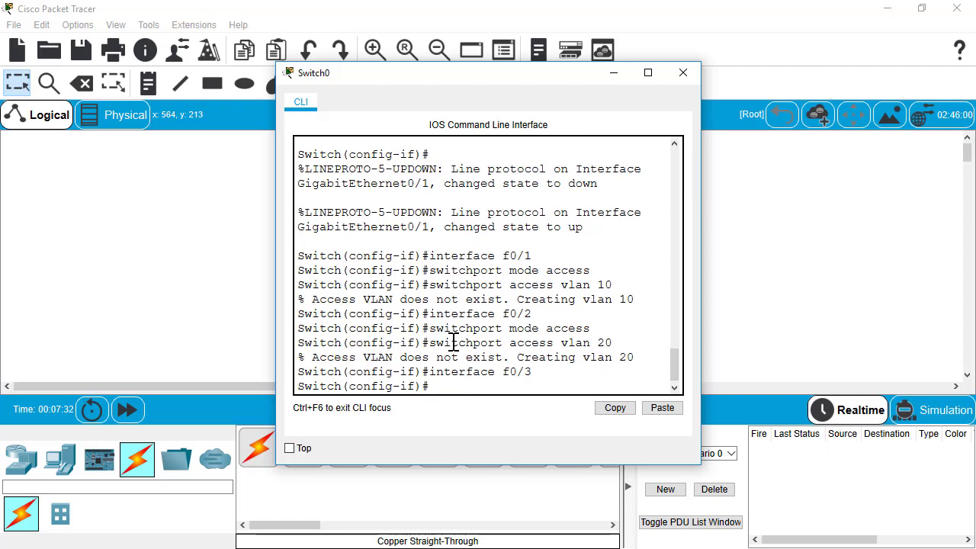
{"action": "key", "text": "Up"}
{"action": "key", "text": "Up"}
{"action": "key", "text": "Up"}
{"action": "key", "text": "Return"}
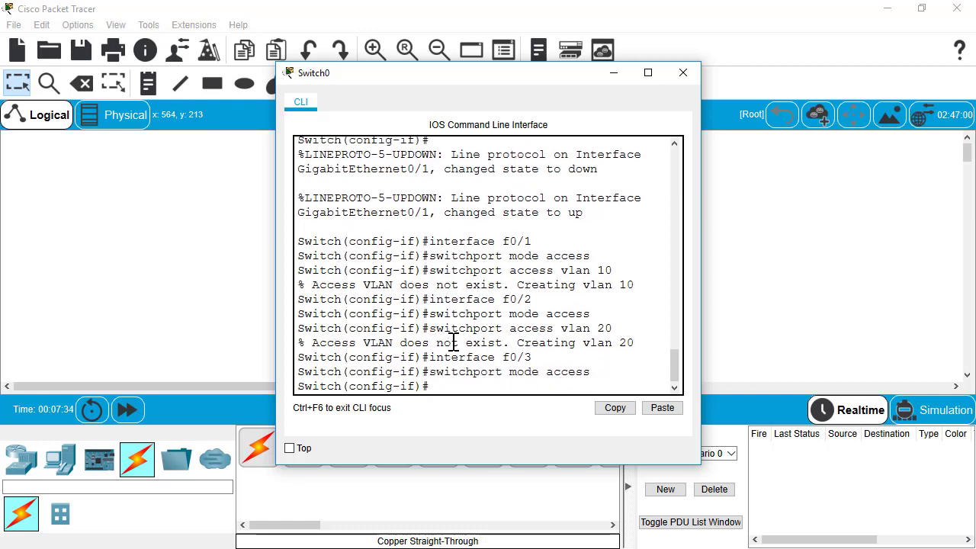
{"action": "key", "text": "Up"}
{"action": "key", "text": "Up"}
{"action": "key", "text": "Up"}
{"action": "key", "text": "BackSpace"}
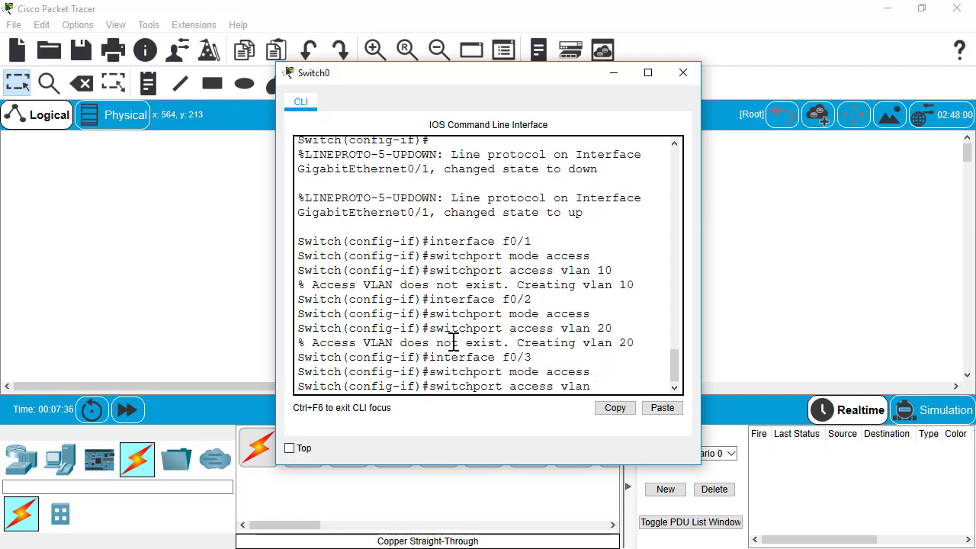
{"action": "type", "text": "30"}
{"action": "key", "text": "Return"}
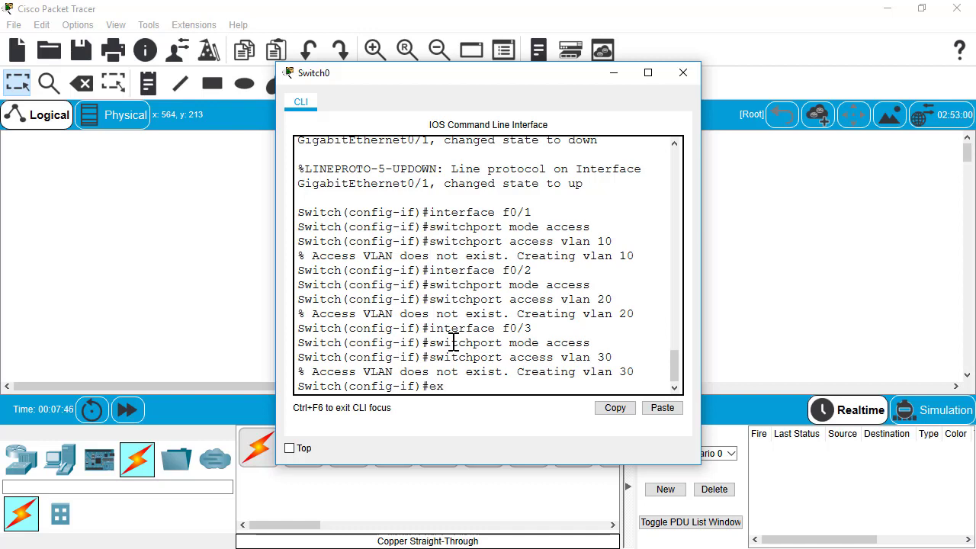
- Set switchport trunk native vlan 99 on g0/1, then return to the privileged prompt with end
{"action": "type", "text": "it"}
{"action": "key", "text": "Return"}
{"action": "key", "text": "Return"}
{"action": "key", "text": "Return"}
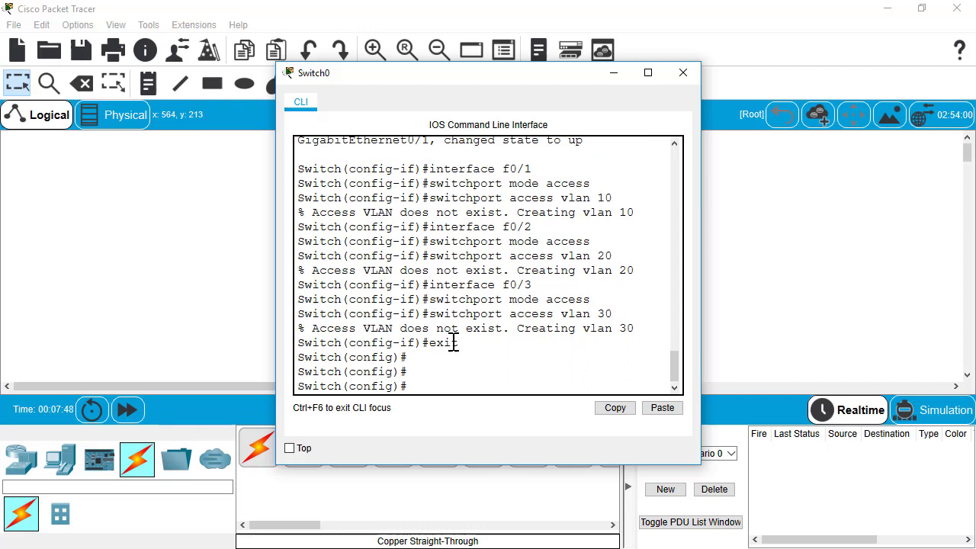
{"action": "key", "text": "Up"}
{"action": "key", "text": "Up"}
{"action": "key", "text": "Up"}
{"action": "key", "text": "Up"}
{"action": "key", "text": "Up"}
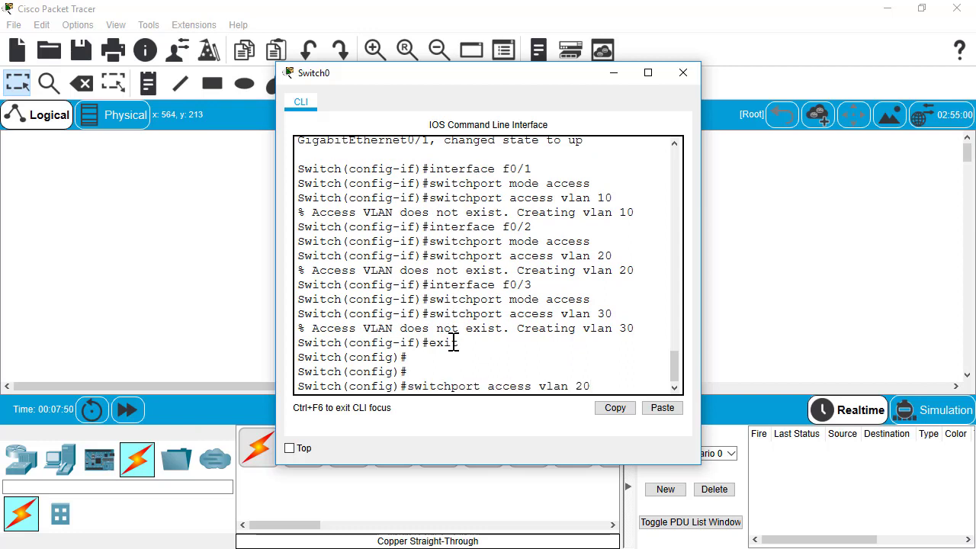
{"action": "key", "text": "Up"}
{"action": "key", "text": "Up"}
{"action": "key", "text": "Up"}
{"action": "key", "text": "Up"}
{"action": "key", "text": "Up"}
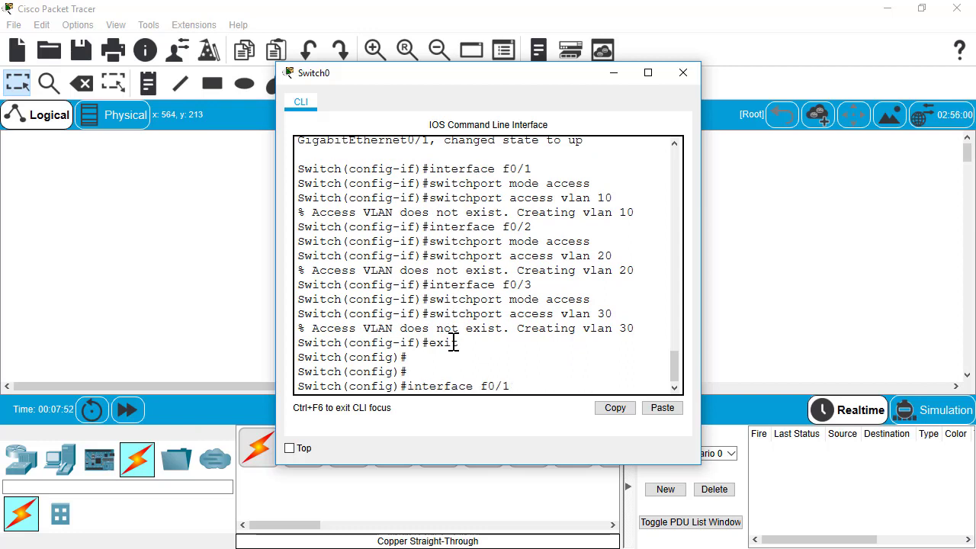
{"action": "key", "text": "BackSpace"}
{"action": "key", "text": "BackSpace"}
{"action": "key", "text": "BackSpace"}
{"action": "key", "text": "BackSpace"}
{"action": "type", "text": "g0/1"}
{"action": "key", "text": "Return"}
{"action": "type", "text": "switchpor"}
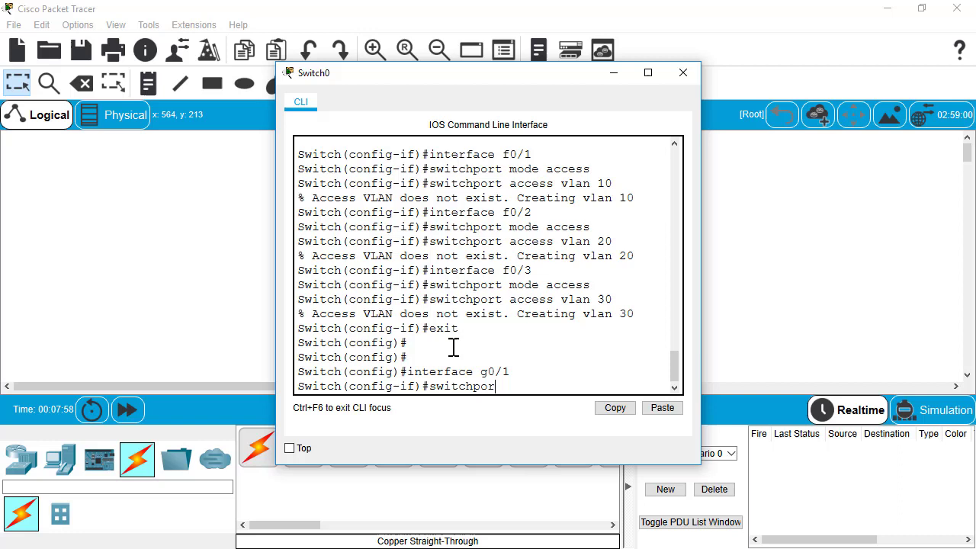
{"action": "type", "text": "t trunk na"}
{"action": "key", "text": "Tab"}
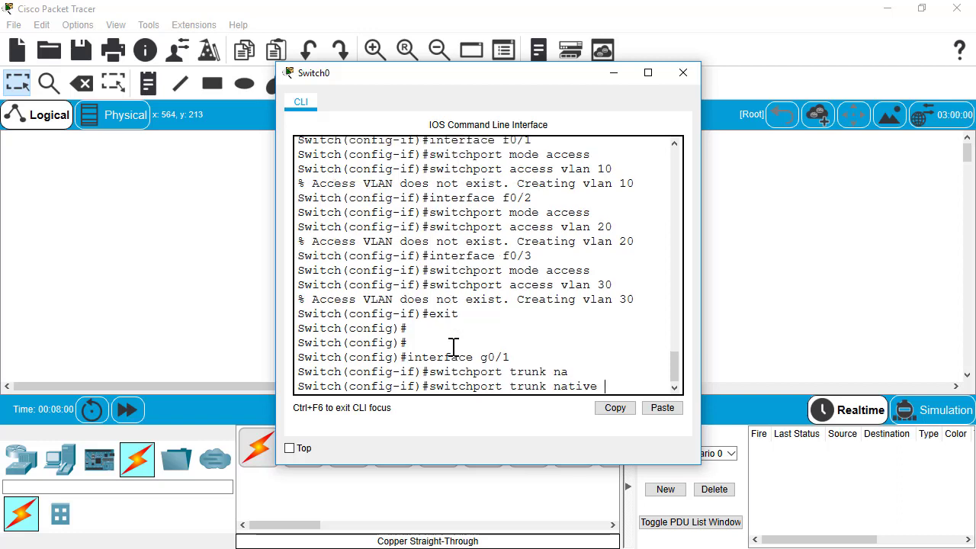
{"action": "type", "text": "vlan 99"}
{"action": "key", "text": "Return"}
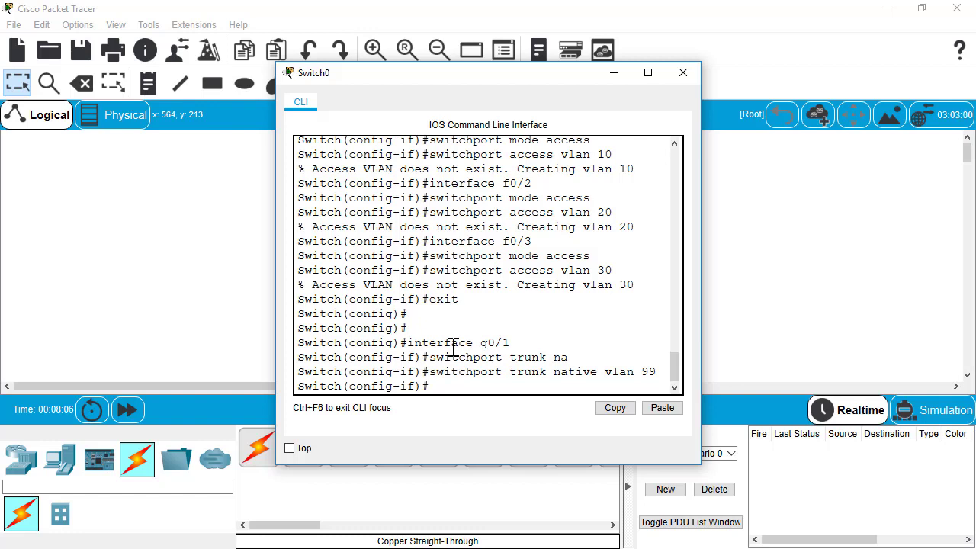
{"action": "type", "text": "end"}
{"action": "key", "text": "Return"}
{"action": "key", "text": "Return"}
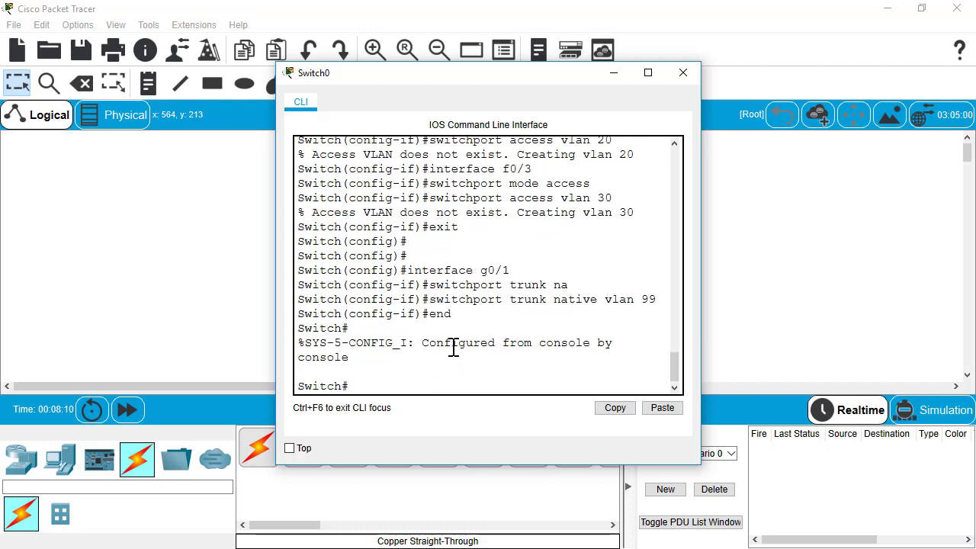
{"action": "key", "text": "Return"}
- Run show ip int brief on Switch0 and confirm GigabitEthernet0/1 is up
{"action": "type", "text": "show ip"}
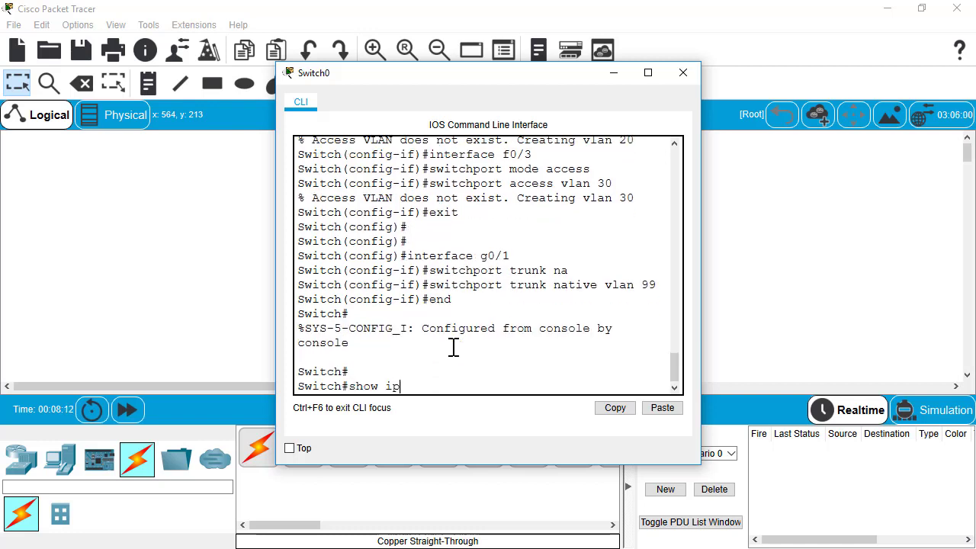
{"action": "type", "text": " int br"}
{"action": "key", "text": "Return"}
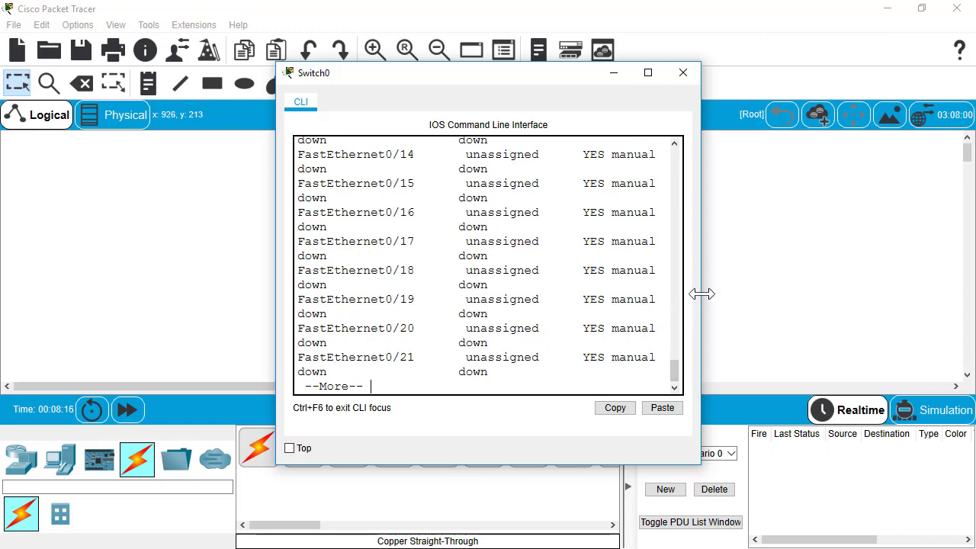
{"action": "left_click_drag", "start_coordinate": [701, 293], "coordinate": [967, 290]}
{"action": "scroll", "coordinate": [654, 303], "scroll_direction": "up", "scroll_amount": 5}
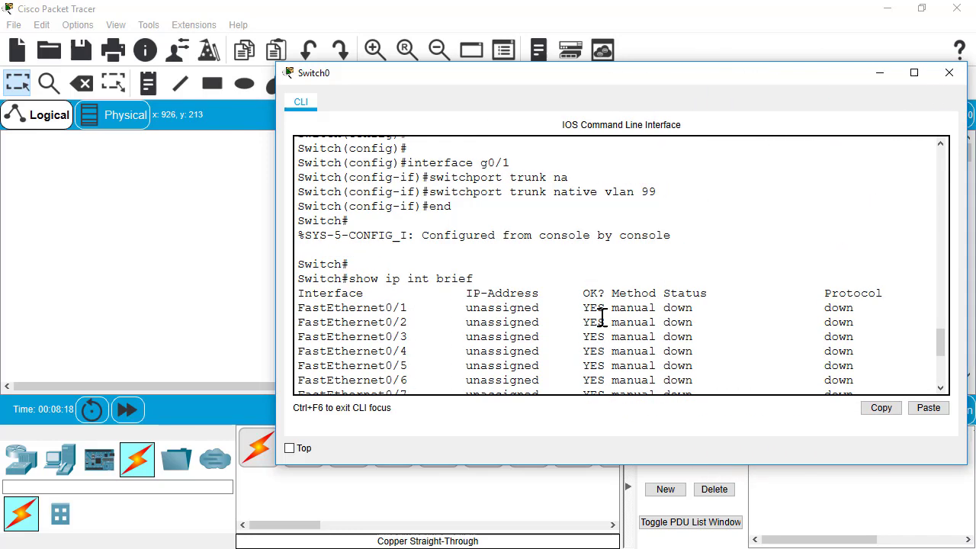
{"action": "scroll", "coordinate": [538, 316], "scroll_direction": "down", "scroll_amount": 2}
{"action": "scroll", "coordinate": [513, 237], "scroll_direction": "down", "scroll_amount": 3}
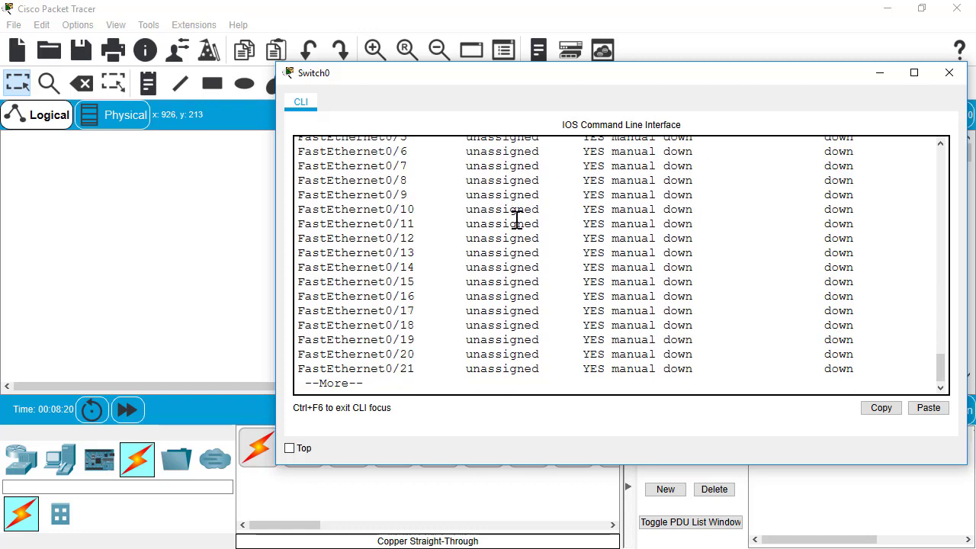
{"action": "key", "text": "space"}
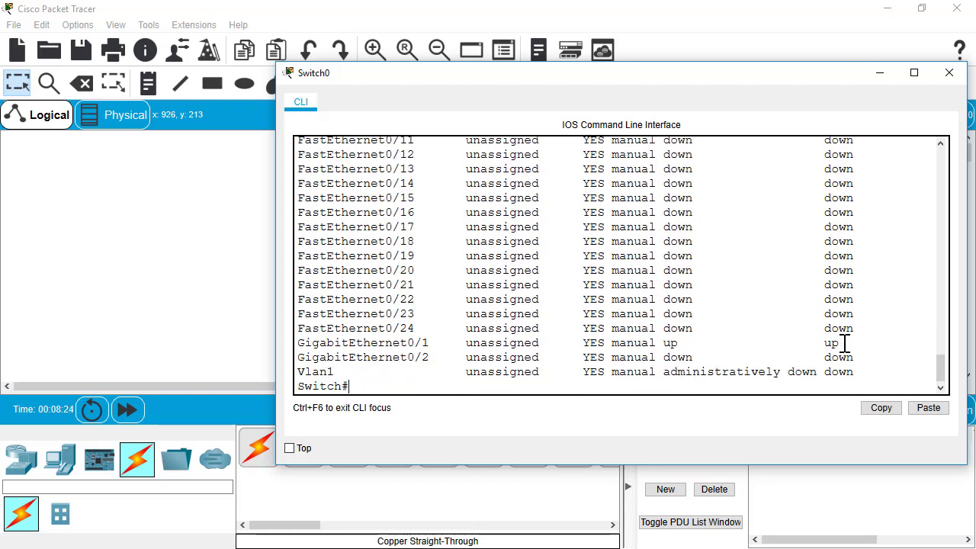
{"action": "left_click_drag", "start_coordinate": [844, 343], "coordinate": [285, 343]}
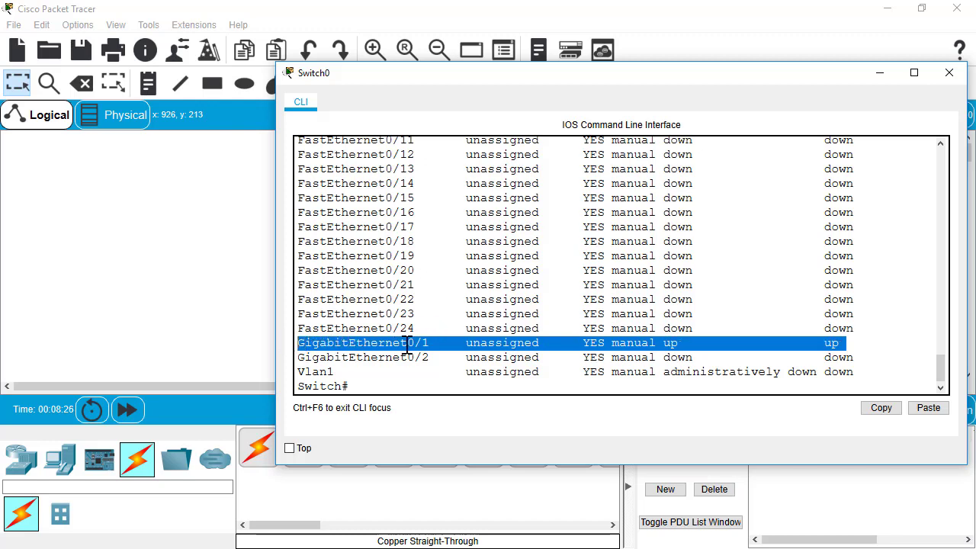
{"action": "scroll", "coordinate": [458, 328], "scroll_direction": "up", "scroll_amount": 7}
{"action": "scroll", "coordinate": [442, 305], "scroll_direction": "down", "scroll_amount": 1}
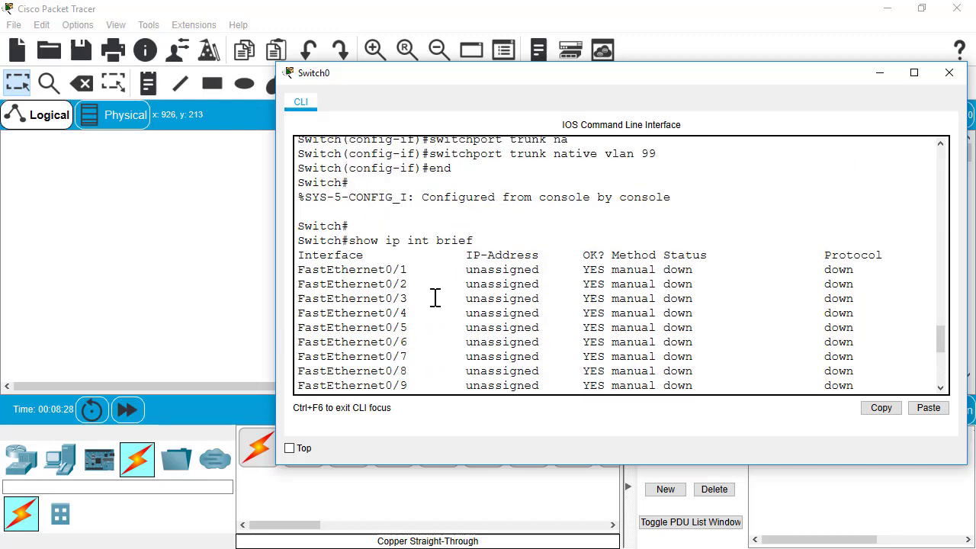
{"action": "scroll", "coordinate": [432, 315], "scroll_direction": "down", "scroll_amount": 6}
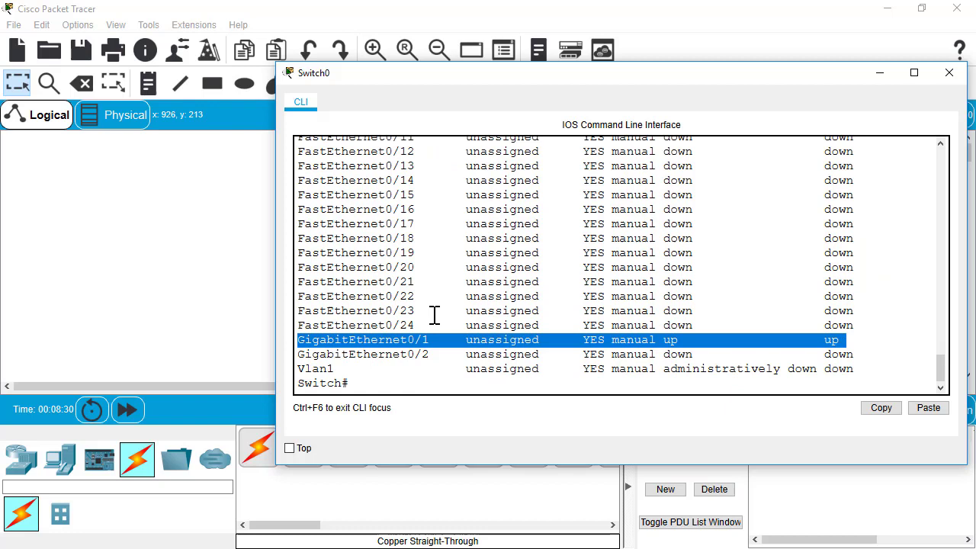
- Run show interface trunk to confirm Gig0/1 trunks native VLAN 99 with VLANs 1, 10, 20, 30
{"action": "type", "text": "show vla"}
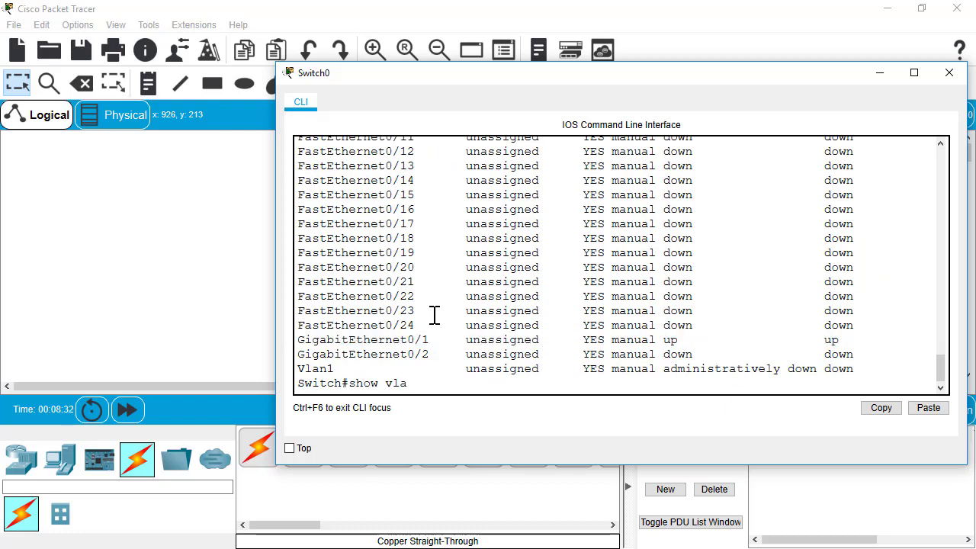
{"action": "key", "text": "BackSpace"}
{"action": "key", "text": "BackSpace"}
{"action": "type", "text": "interface trunk"}
{"action": "key", "text": "Return"}
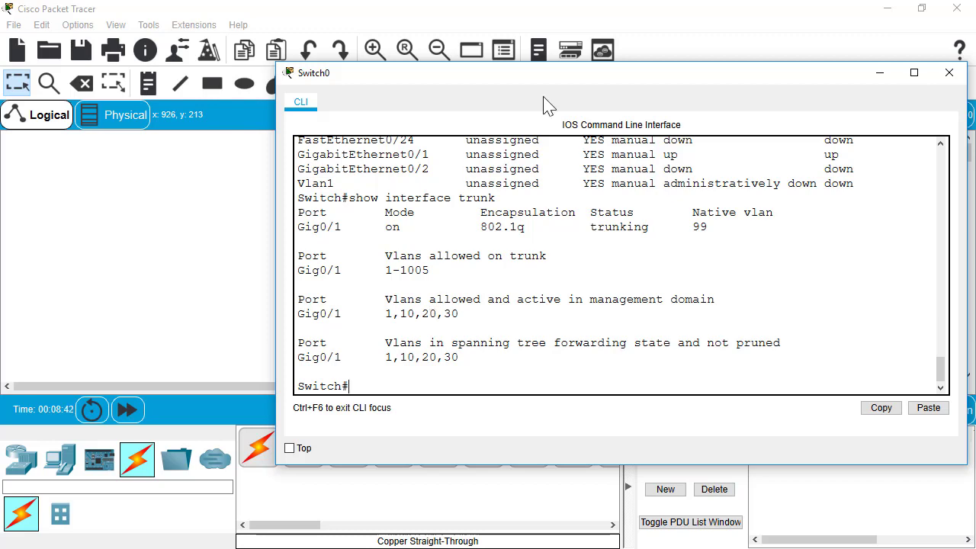
- Move Switch0 right of Router0 and place three PCs below it
{"action": "left_click", "coordinate": [950, 73]}
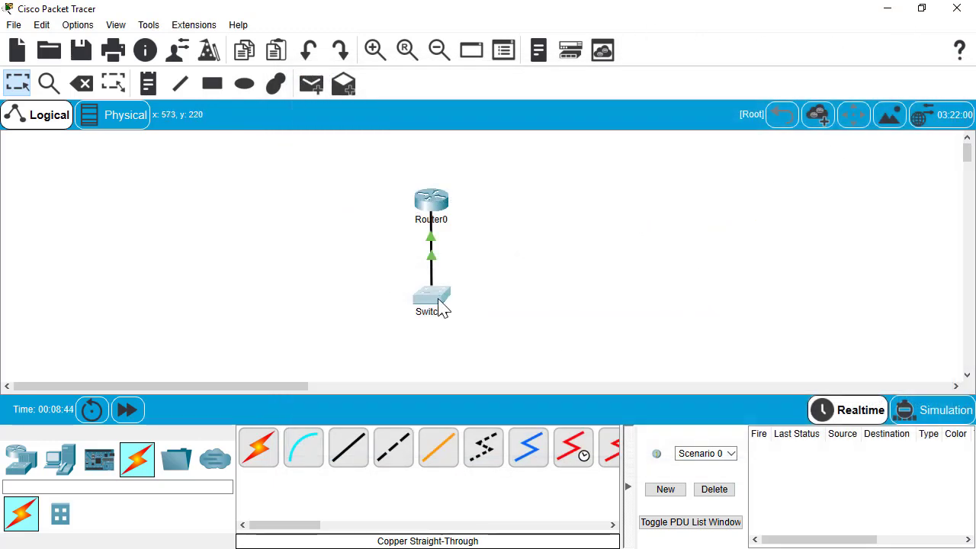
{"action": "left_click_drag", "start_coordinate": [442, 308], "coordinate": [585, 223]}
{"action": "left_click", "coordinate": [25, 464]}
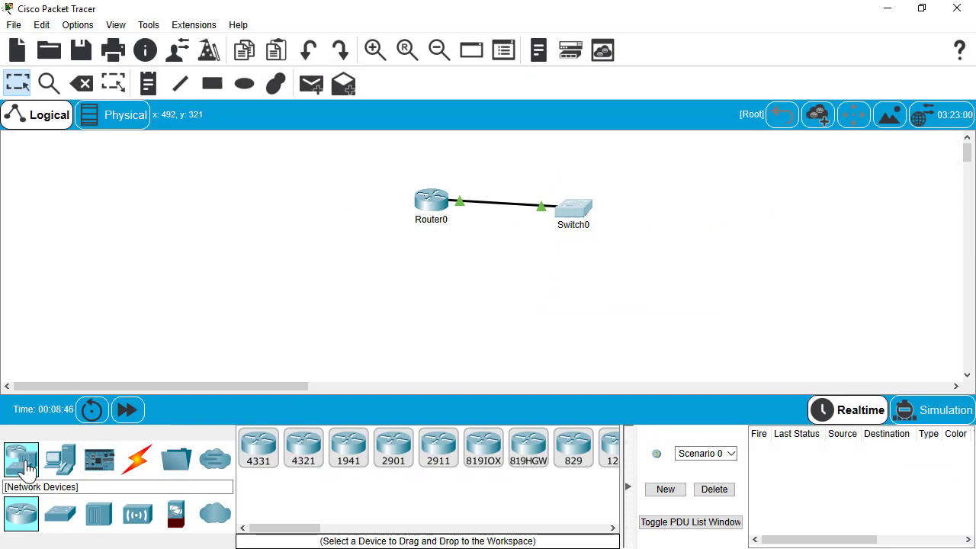
{"action": "left_click", "coordinate": [60, 467]}
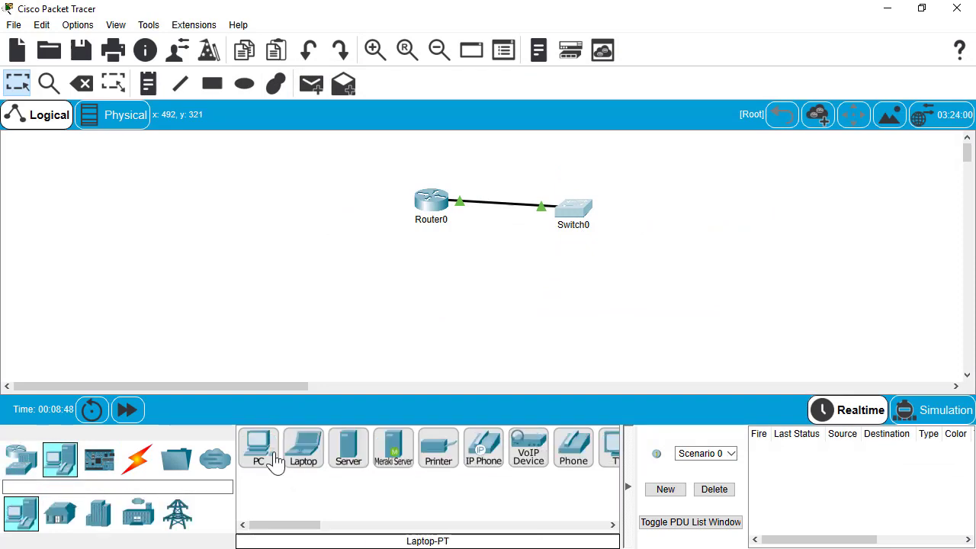
{"action": "left_click_drag", "start_coordinate": [259, 450], "coordinate": [501, 357]}
{"action": "left_click_drag", "start_coordinate": [529, 307], "coordinate": [530, 307]}
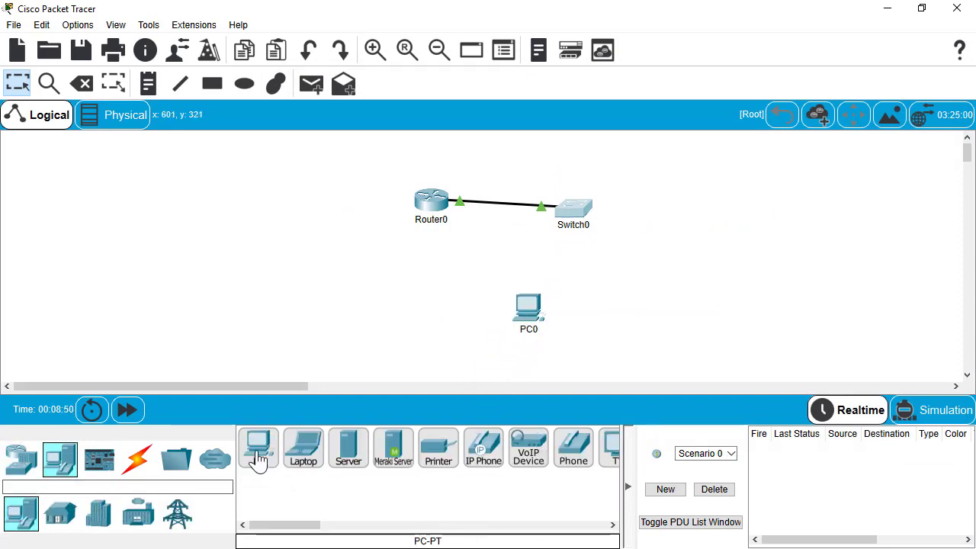
{"action": "left_click_drag", "start_coordinate": [258, 454], "coordinate": [660, 313]}
{"action": "left_click_drag", "start_coordinate": [258, 450], "coordinate": [782, 321]}
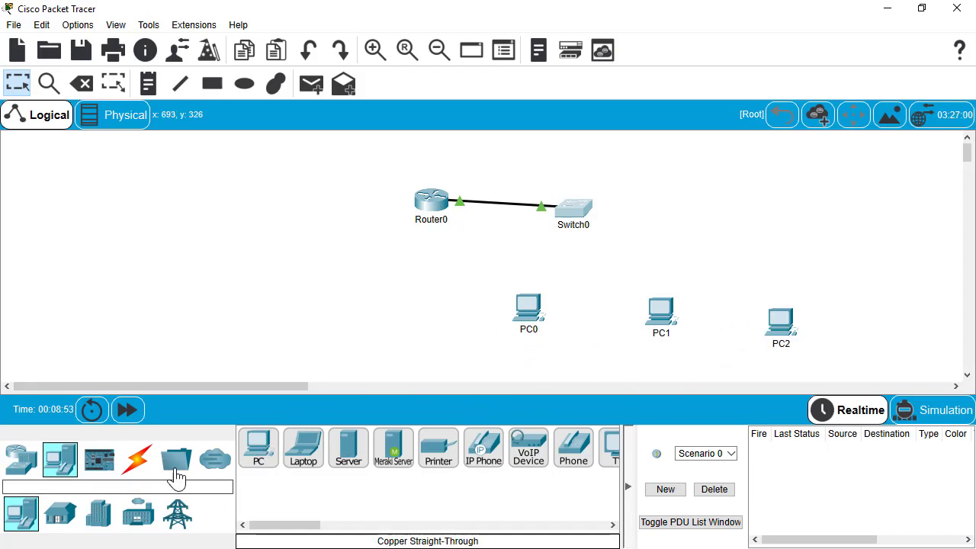
- Cable PC0's FastEthernet0 to Switch0 with a copper straight-through link
{"action": "left_click", "coordinate": [136, 460]}
{"action": "left_click", "coordinate": [363, 461]}
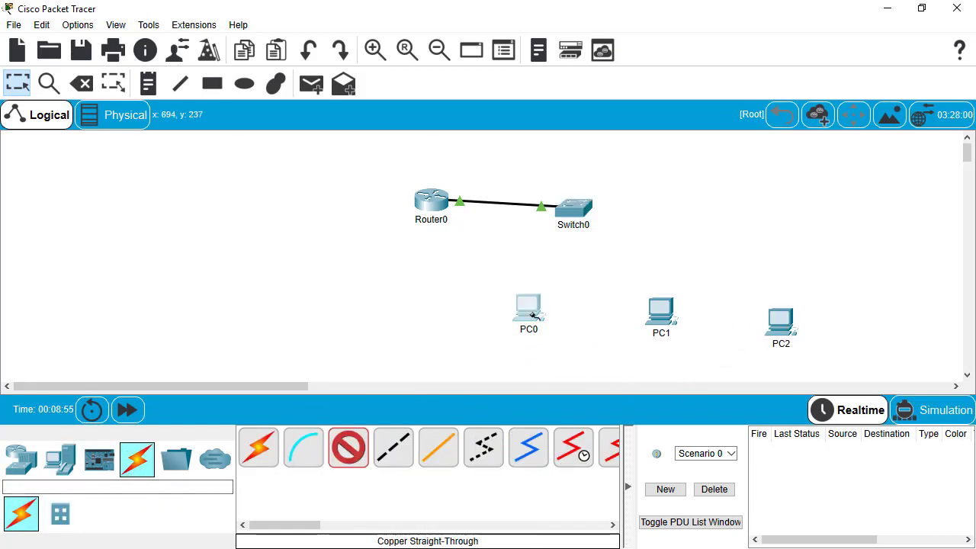
{"action": "left_click", "coordinate": [529, 311]}
{"action": "left_click", "coordinate": [582, 368]}
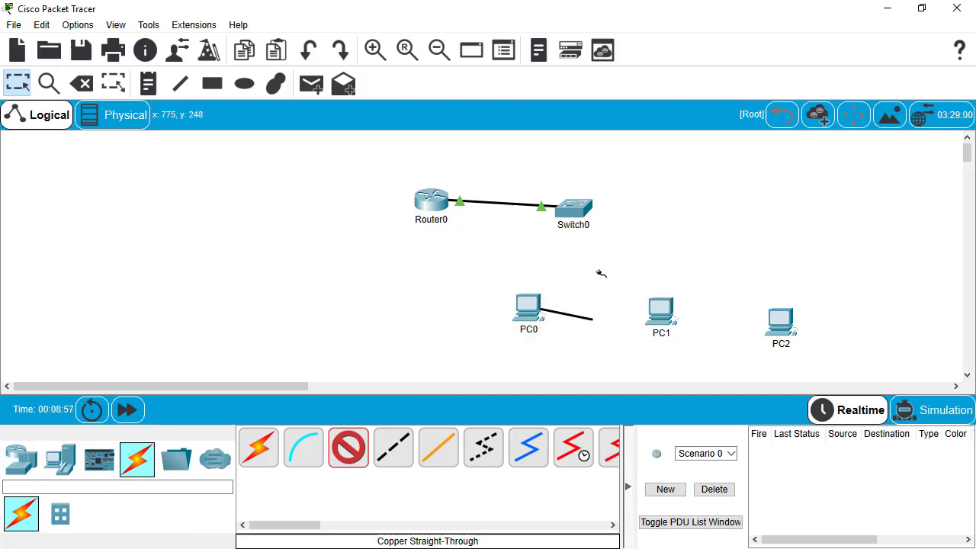
{"action": "left_click", "coordinate": [565, 237]}
{"action": "left_click", "coordinate": [632, 39]}
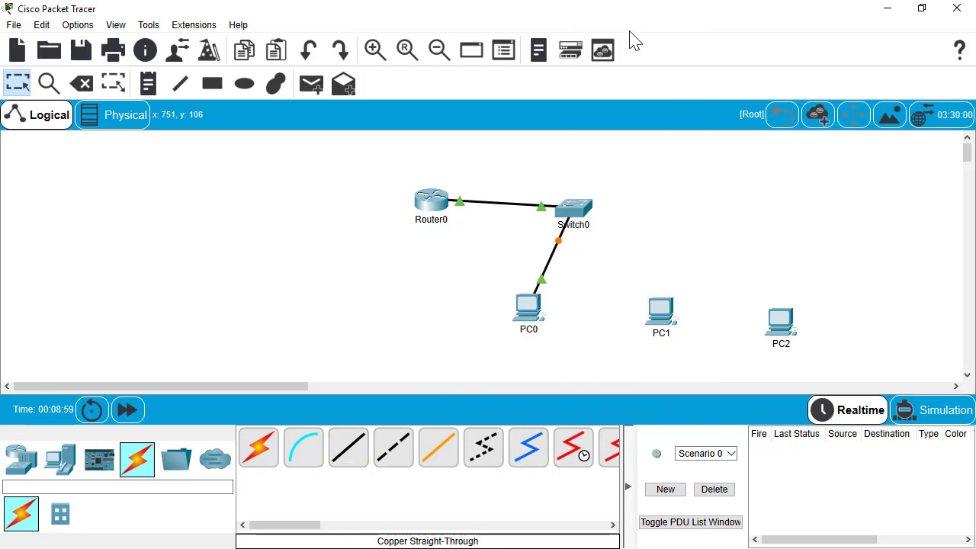
- Rearrange the PCs and cable PC1's FastEthernet0 to a Switch0 port
{"action": "left_click_drag", "start_coordinate": [538, 309], "coordinate": [725, 320]}
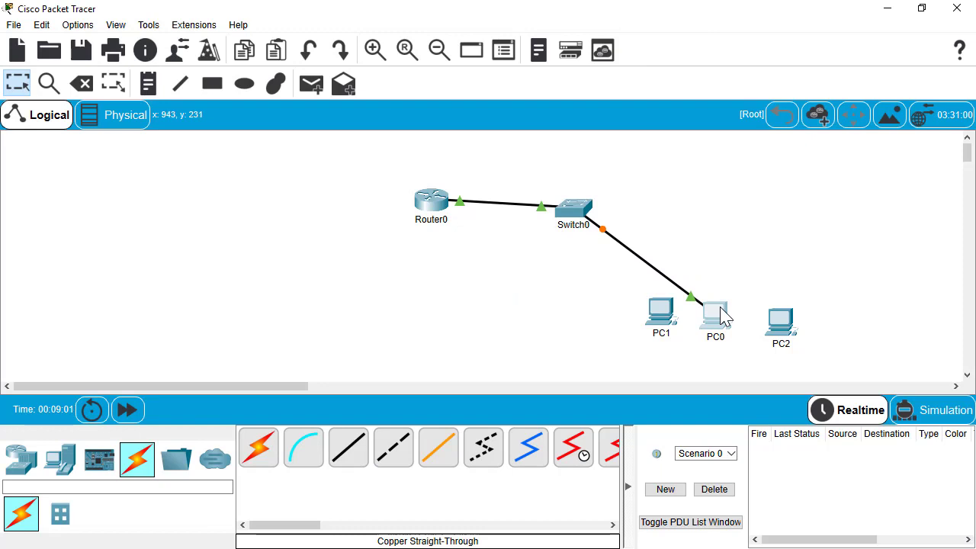
{"action": "left_click_drag", "start_coordinate": [639, 318], "coordinate": [549, 312]}
{"action": "left_click_drag", "start_coordinate": [719, 314], "coordinate": [666, 310]}
{"action": "left_click", "coordinate": [351, 459]}
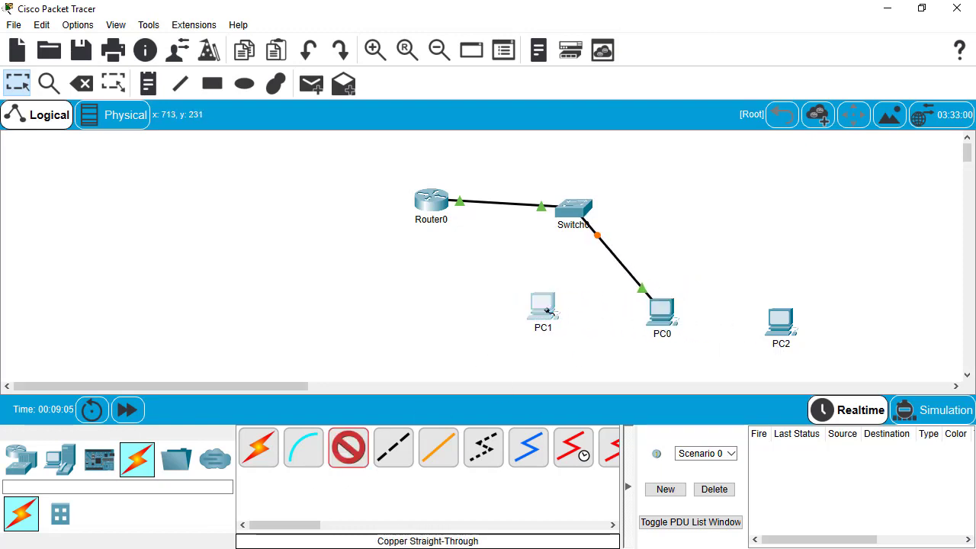
{"action": "left_click", "coordinate": [545, 308]}
{"action": "left_click", "coordinate": [585, 365]}
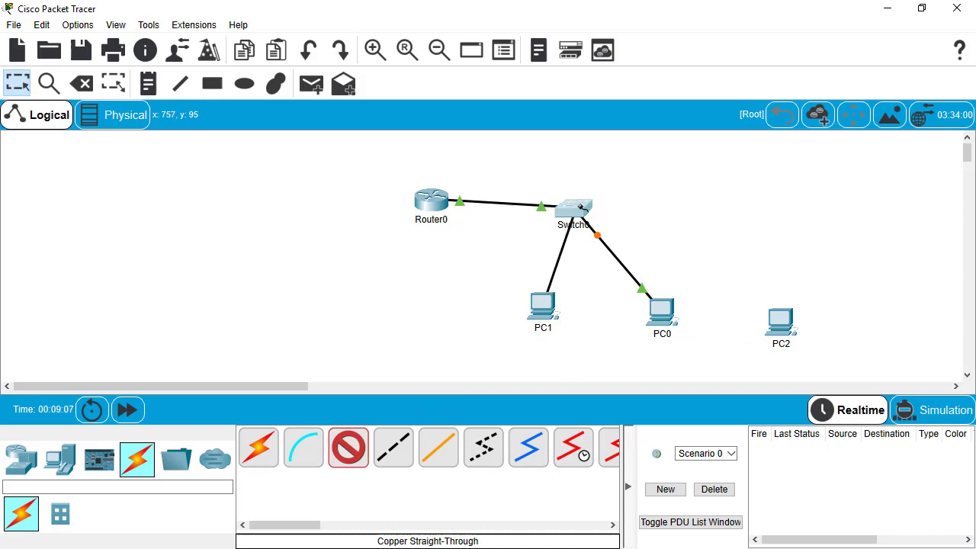
{"action": "left_click", "coordinate": [573, 208]}
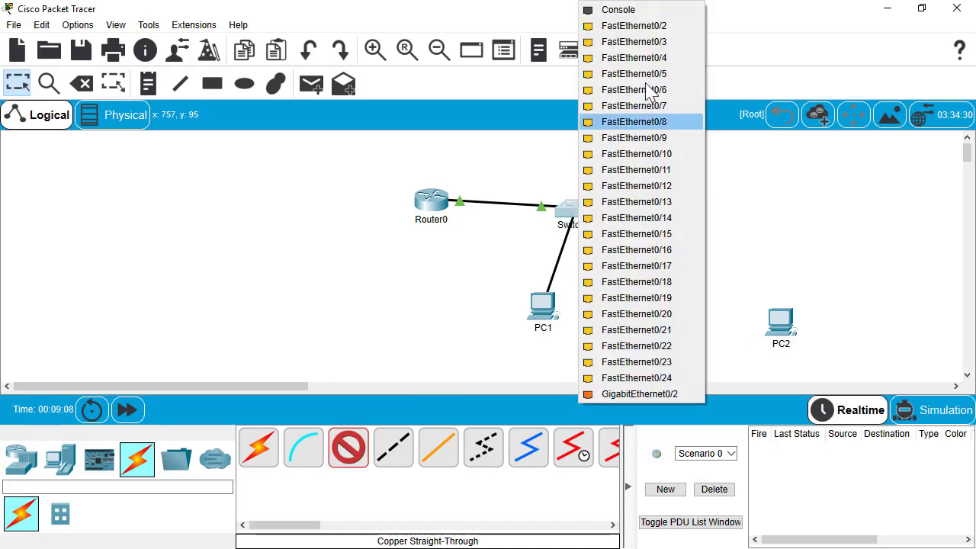
{"action": "left_click", "coordinate": [637, 28]}
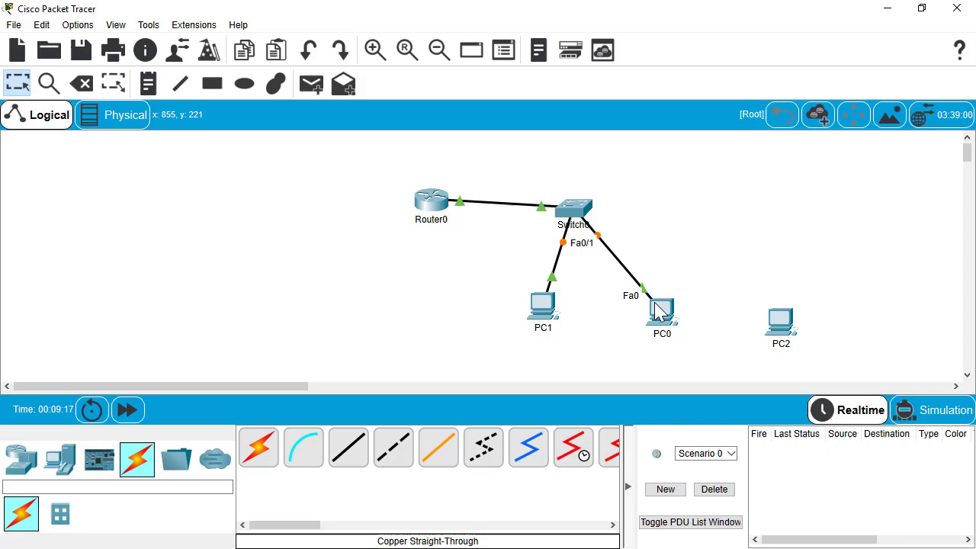
- Cable PC2's FastEthernet0 to Switch0's FastEthernet0/3 and tidy the PC layout
{"action": "left_click_drag", "start_coordinate": [657, 312], "coordinate": [465, 306]}
{"action": "left_click_drag", "start_coordinate": [549, 316], "coordinate": [644, 327]}
{"action": "left_click_drag", "start_coordinate": [779, 326], "coordinate": [746, 316]}
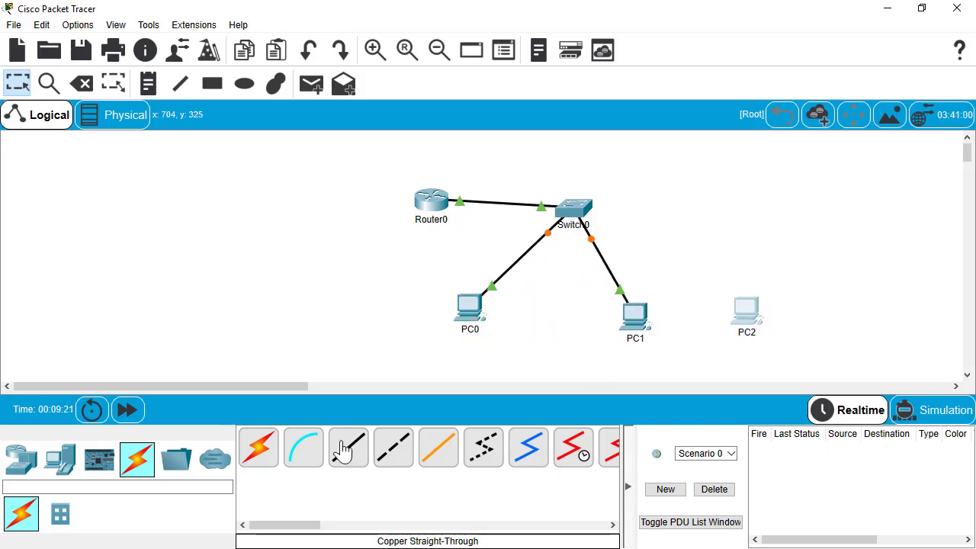
{"action": "left_click", "coordinate": [344, 450]}
{"action": "left_click", "coordinate": [744, 318]}
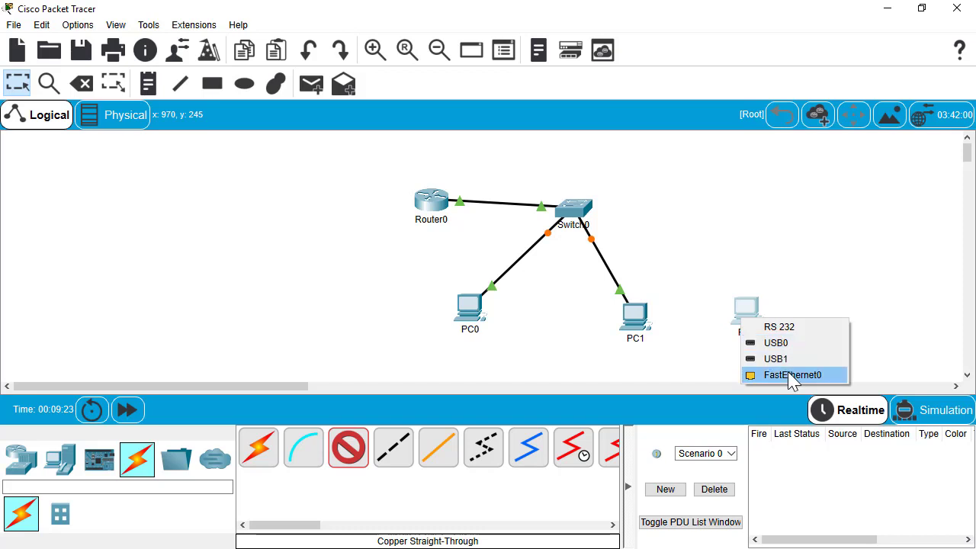
{"action": "left_click", "coordinate": [791, 375]}
{"action": "left_click", "coordinate": [576, 209]}
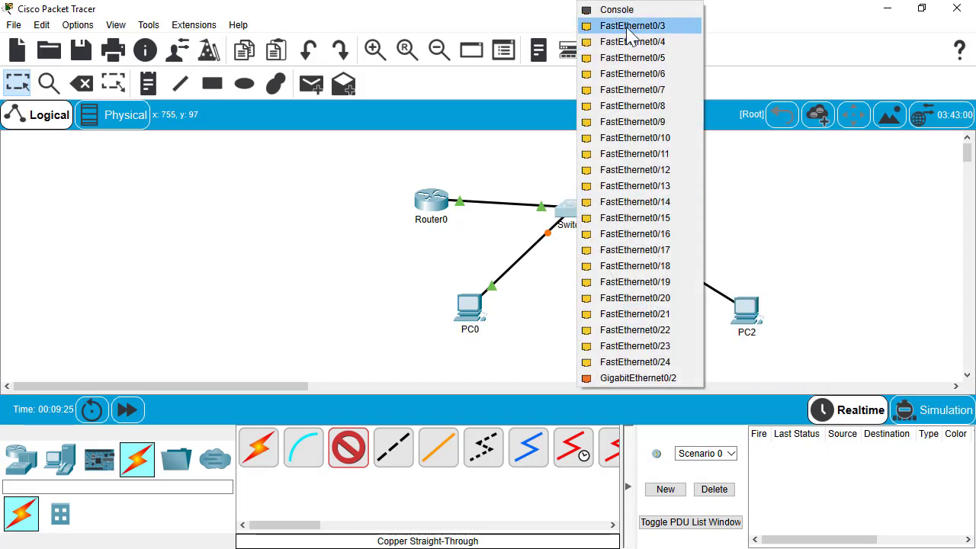
{"action": "left_click", "coordinate": [632, 26]}
{"action": "left_click_drag", "start_coordinate": [469, 327], "coordinate": [480, 327]}
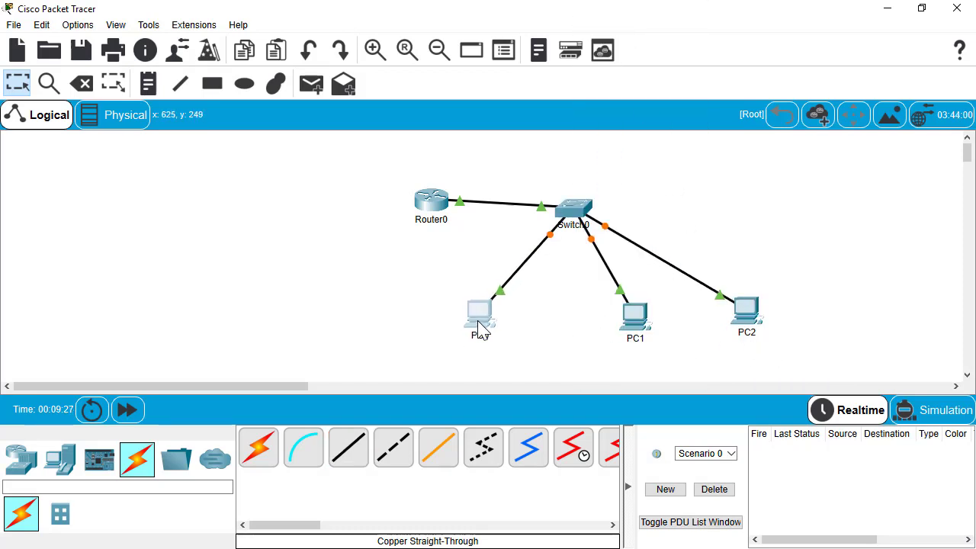
{"action": "left_click_drag", "start_coordinate": [638, 332], "coordinate": [620, 334]}
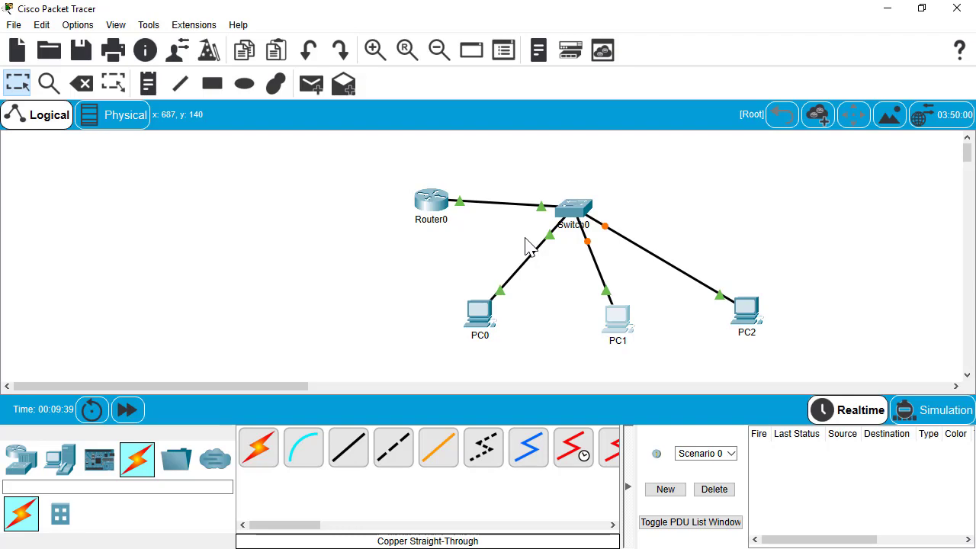
{"action": "left_click", "coordinate": [434, 205]}
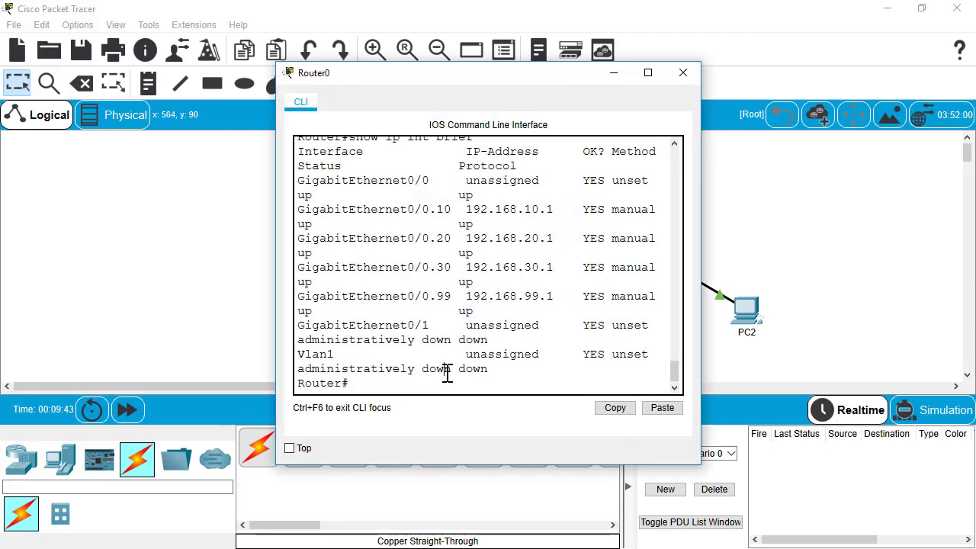
- Move Router0's console window left so the switch and PCs remain visible
{"action": "left_click_drag", "start_coordinate": [485, 70], "coordinate": [244, 106]}
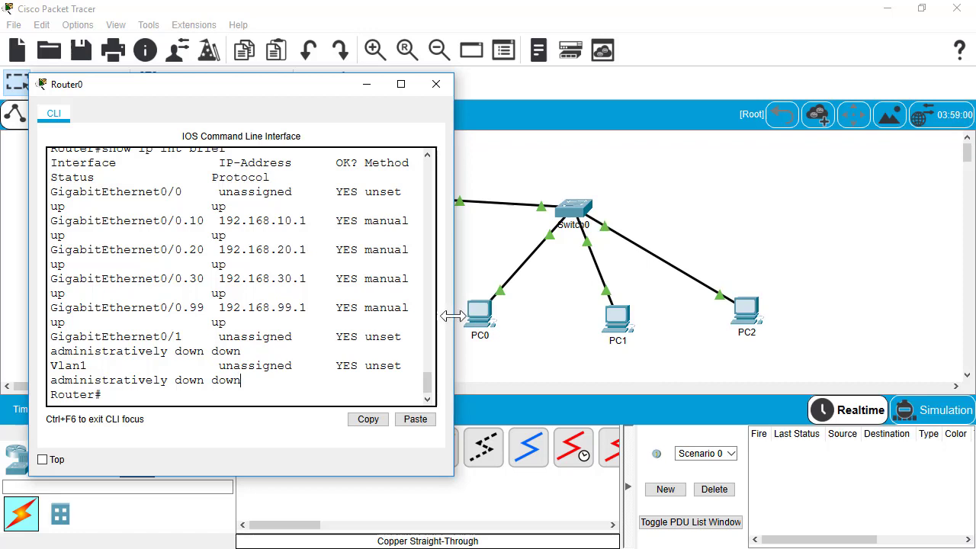
{"action": "left_click_drag", "start_coordinate": [453, 316], "coordinate": [454, 316]}
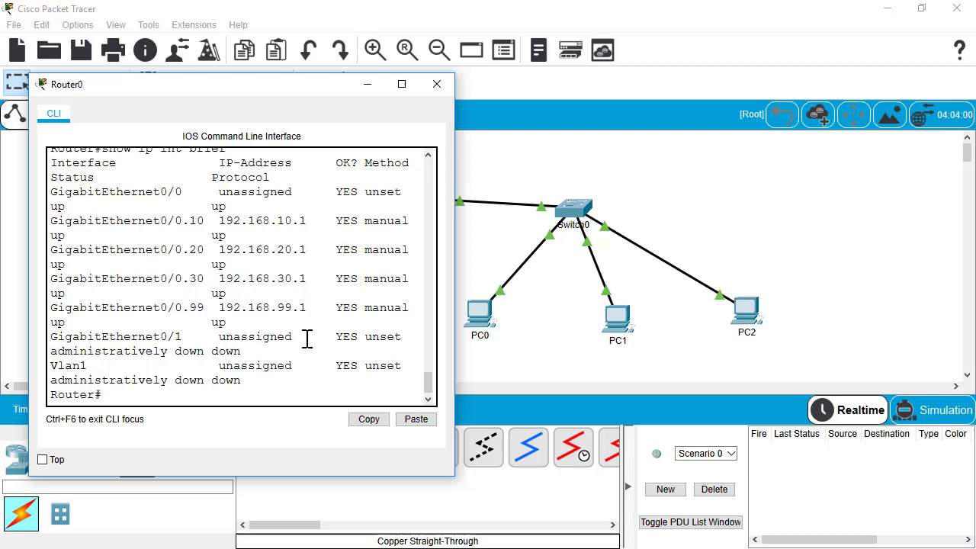
- Enter global configuration on Router0 and create DHCP pool VLAN10
{"action": "key", "text": "Return"}
{"action": "key", "text": "Return"}
{"action": "type", "text": "config t"}
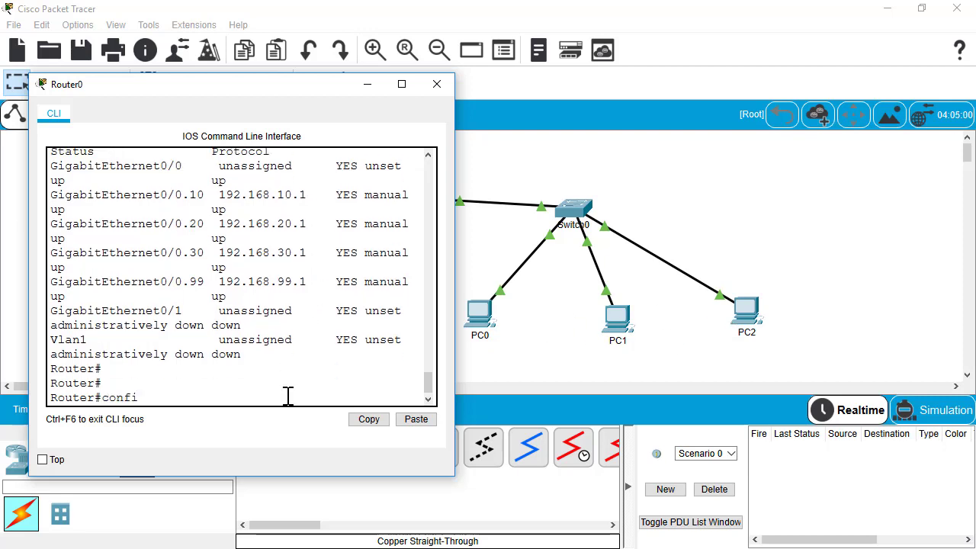
{"action": "key", "text": "Return"}
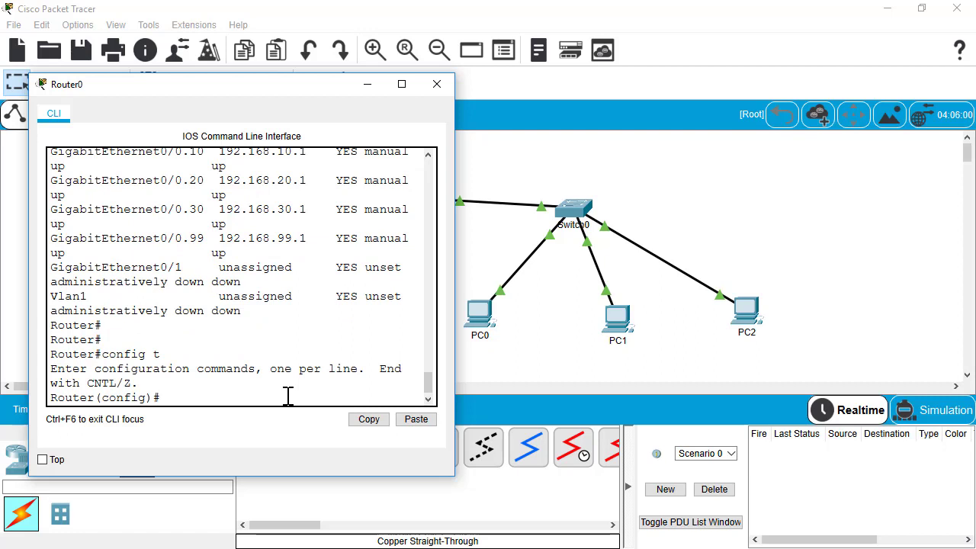
{"action": "type", "text": "ip dhcp pool VLA"}
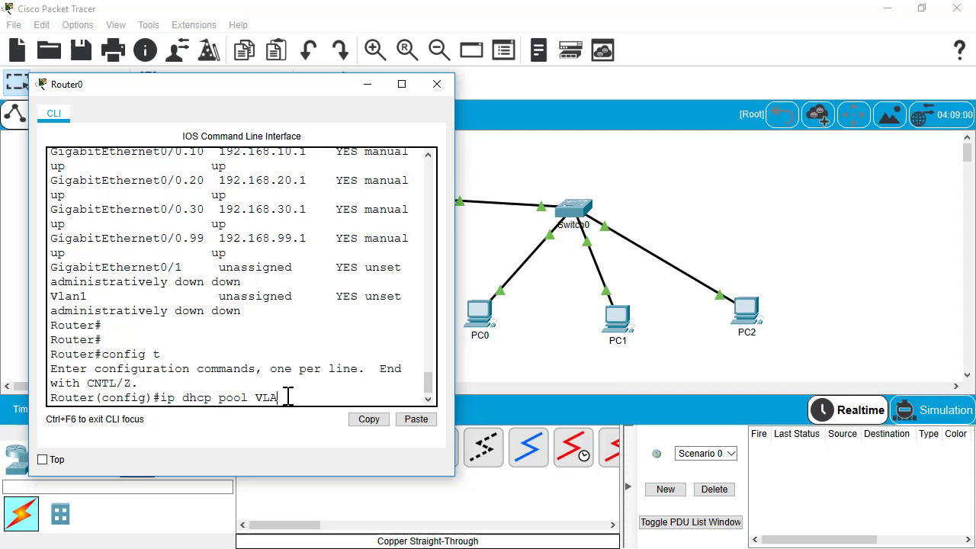
{"action": "type", "text": "N10"}
{"action": "key", "text": "Return"}
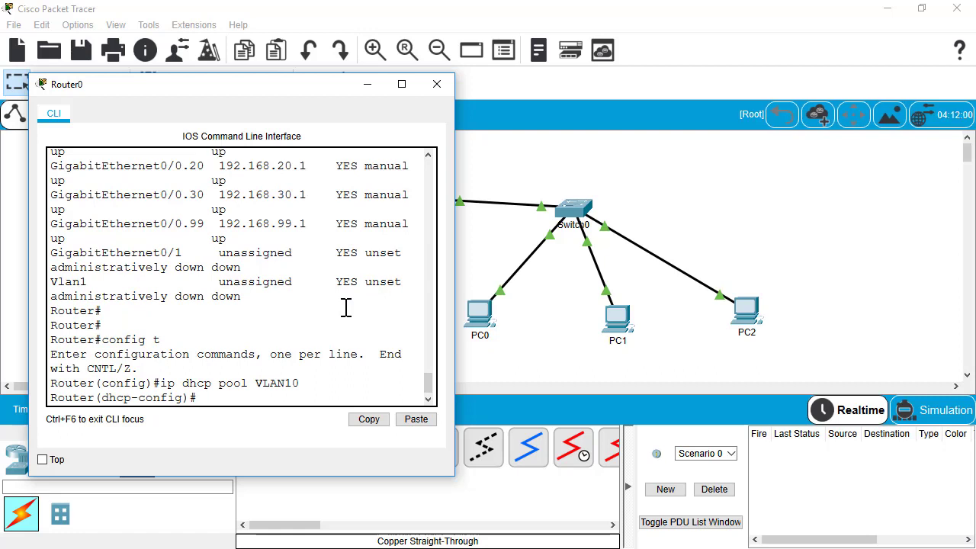
- Give pool VLAN10 network 192.168.10.0 255.255.255.0 and default router 192.168.10.1
{"action": "type", "text": "network 192.168.10."}
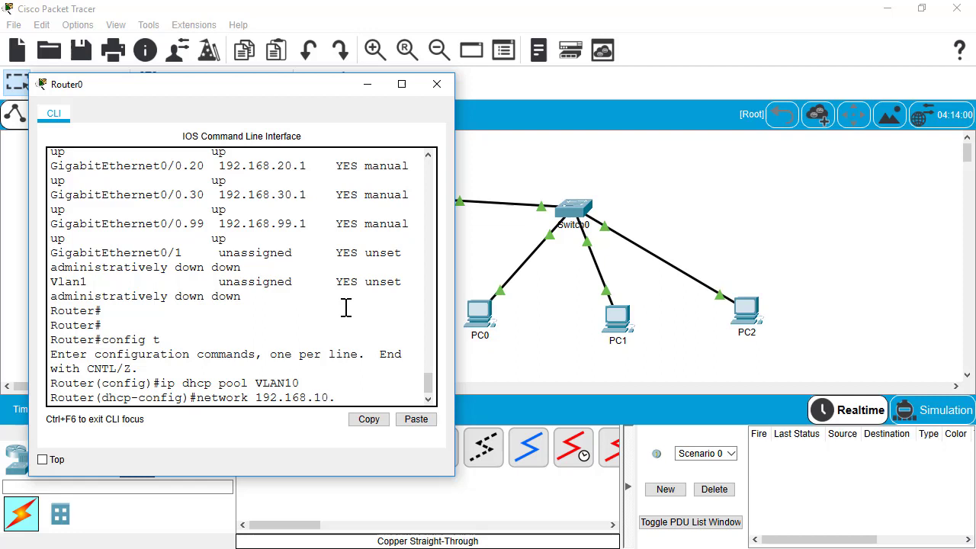
{"action": "type", "text": "0 255.255.255.0"}
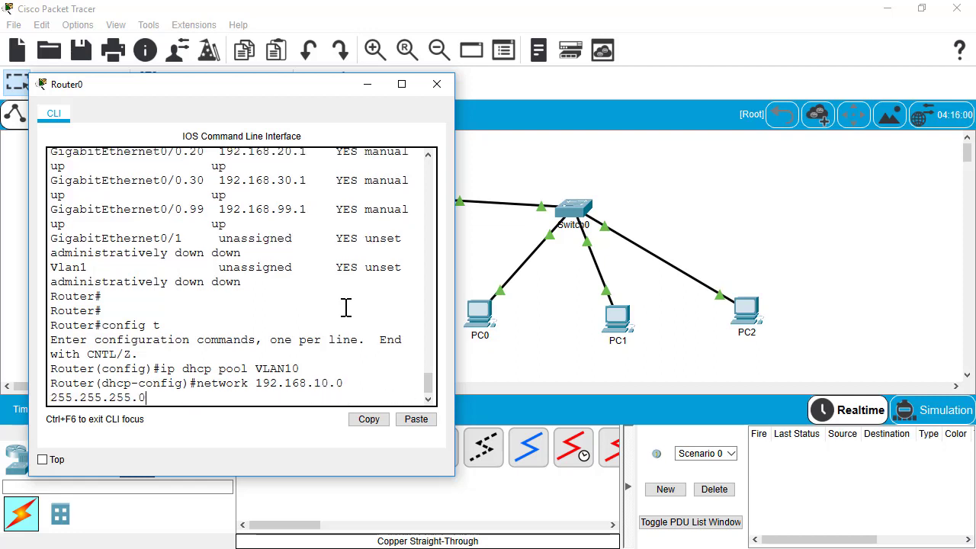
{"action": "key", "text": "Return"}
{"action": "type", "text": "de"}
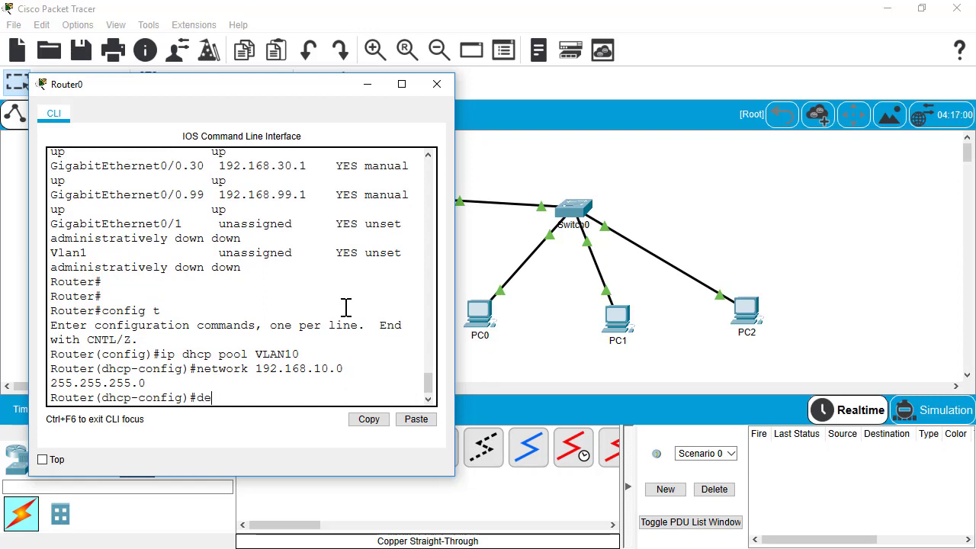
{"action": "type", "text": "f"}
{"action": "key", "text": "Tab"}
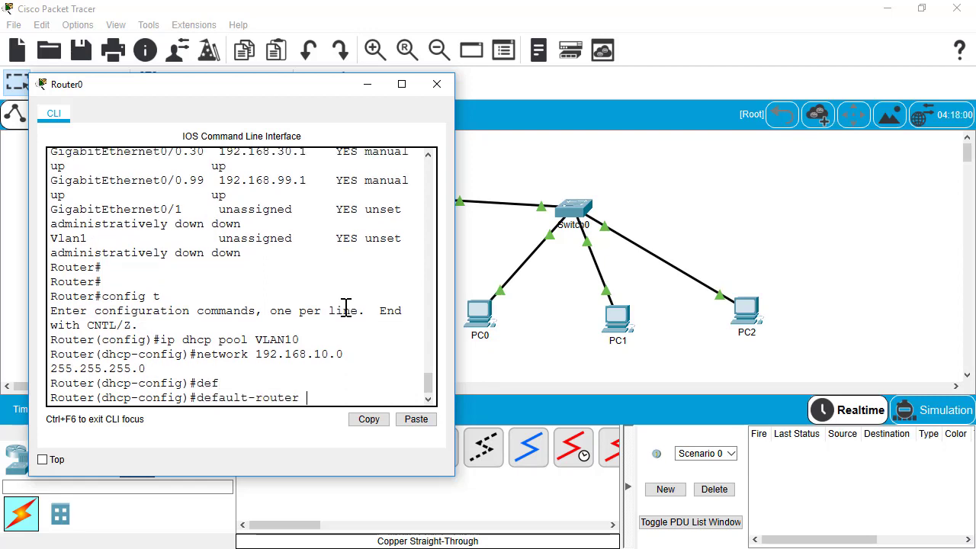
{"action": "type", "text": "192.168.10.1"}
{"action": "key", "text": "Return"}
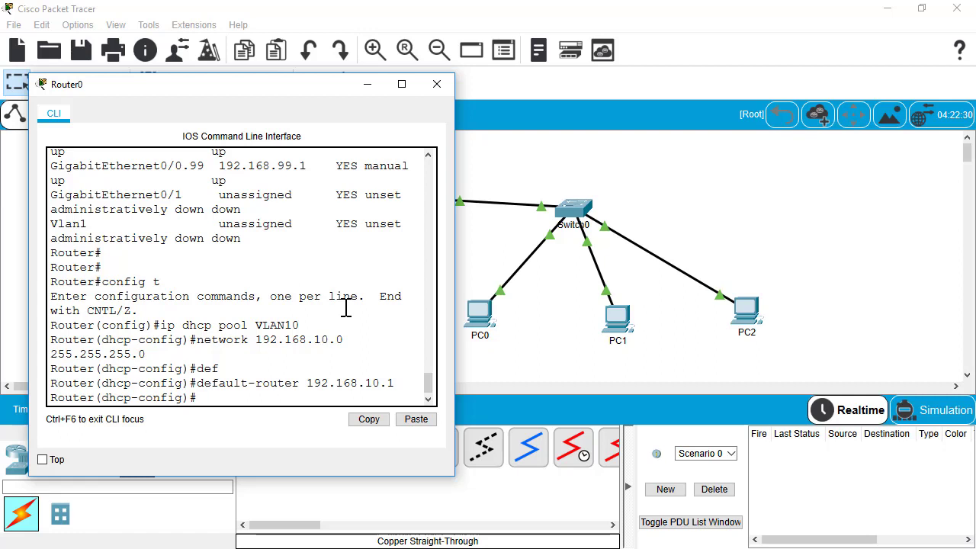
{"action": "key", "text": "Up"}
{"action": "key", "text": "Up"}
{"action": "key", "text": "Up"}
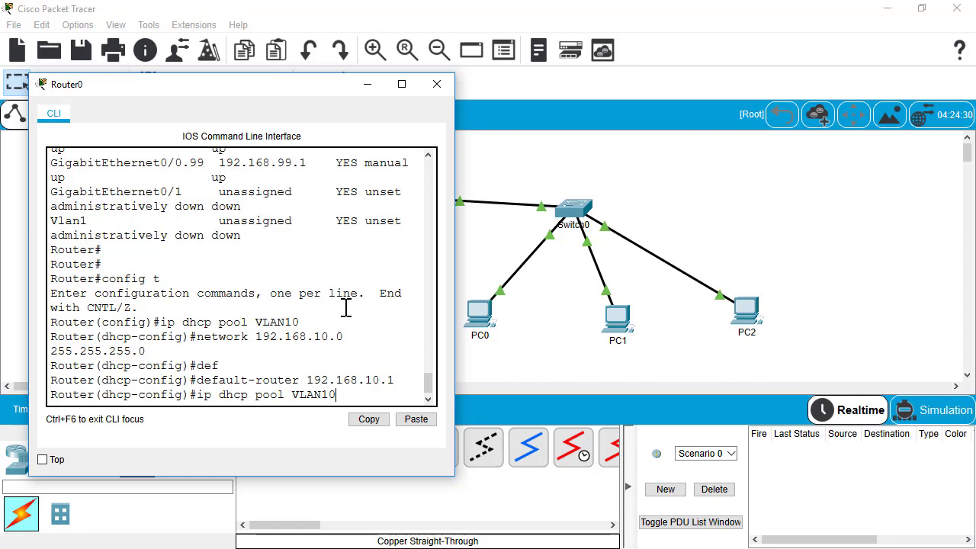
{"action": "key", "text": "BackSpace"}
{"action": "key", "text": "BackSpace"}
- Create DHCP pool VLAN20 with network 192.168.20.0 and default router 192.168.20.1
{"action": "type", "text": "20"}
{"action": "key", "text": "Return"}
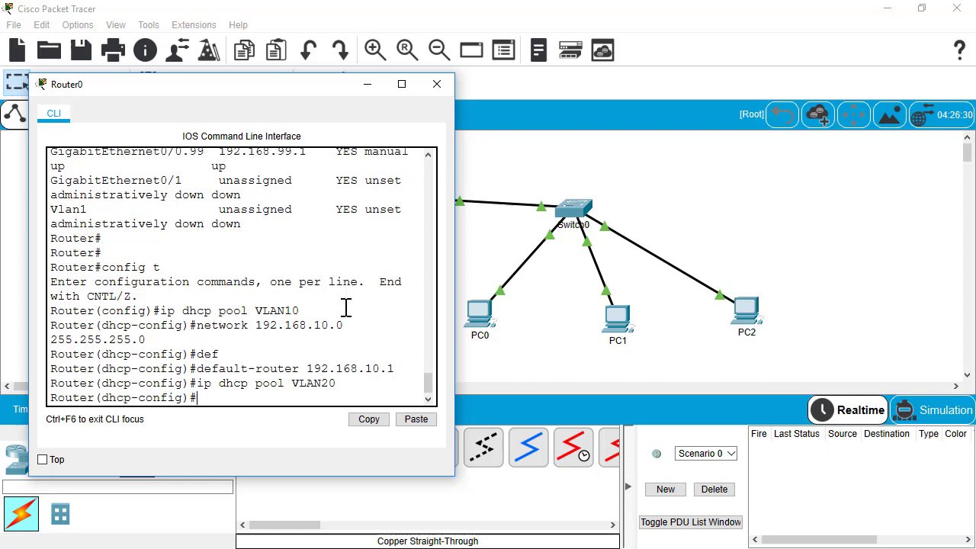
{"action": "key", "text": "Up"}
{"action": "key", "text": "Up"}
{"action": "key", "text": "Up"}
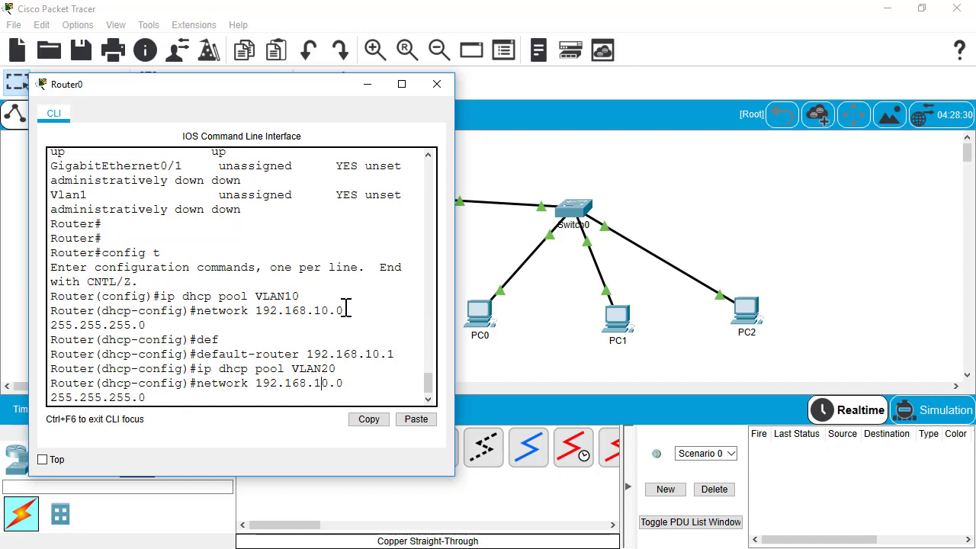
{"action": "key", "text": "BackSpace"}
{"action": "type", "text": "2"}
{"action": "key", "text": "Return"}
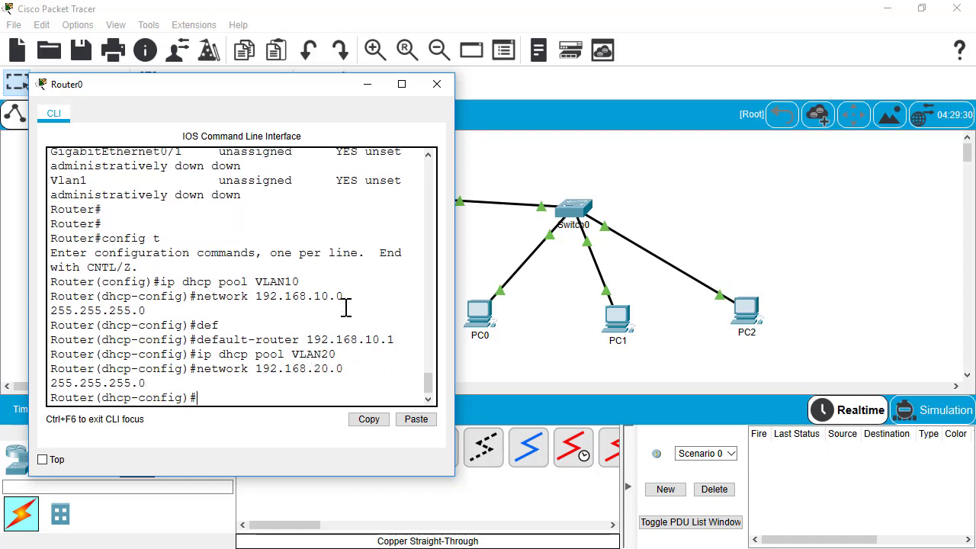
{"action": "key", "text": "Up"}
{"action": "key", "text": "Up"}
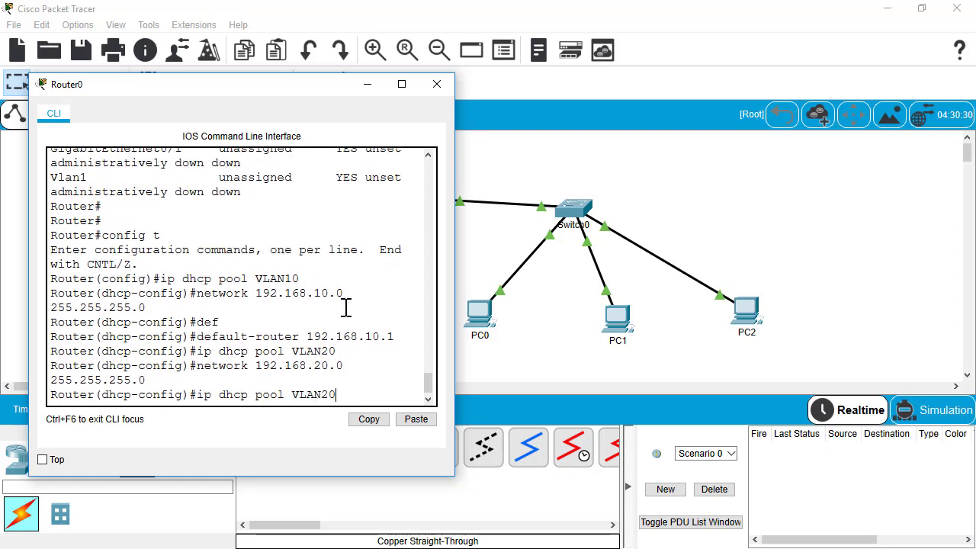
{"action": "key", "text": "Up"}
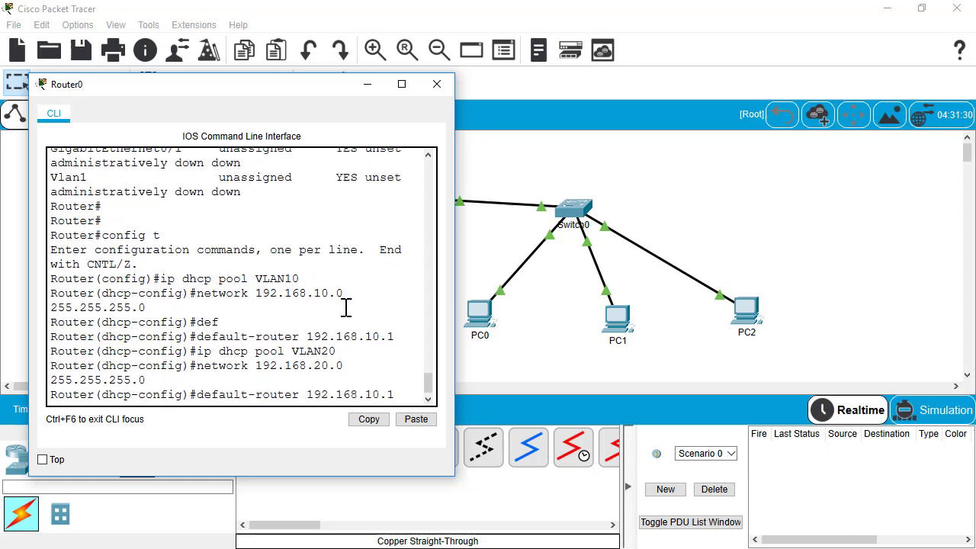
{"action": "key", "text": "Left"}
{"action": "key", "text": "Left"}
{"action": "key", "text": "Left"}
{"action": "key", "text": "BackSpace"}
{"action": "type", "text": "2"}
{"action": "key", "text": "Return"}
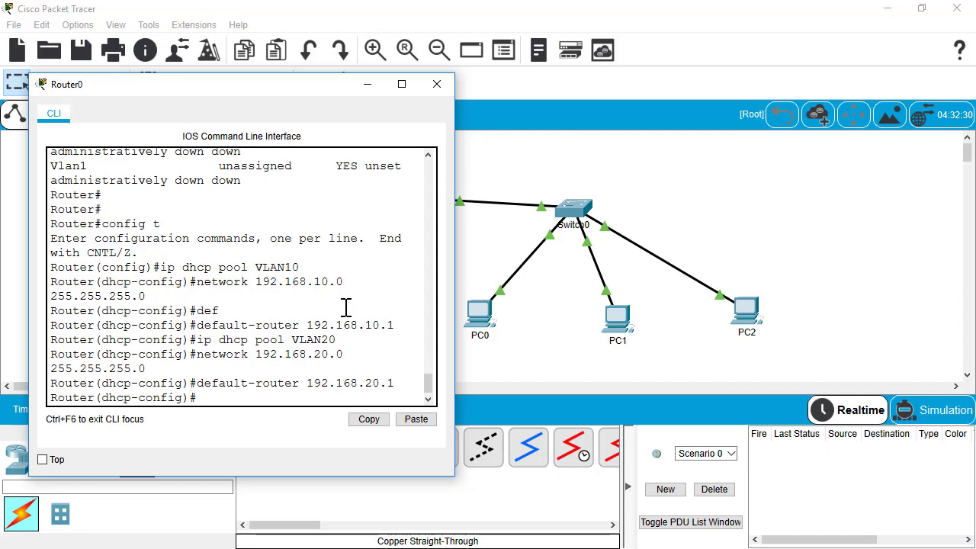
- Create DHCP pool VLAN30 with network 192.168.30.0 255.255.255.0
{"action": "key", "text": "Up"}
{"action": "key", "text": "Up"}
{"action": "key", "text": "Up"}
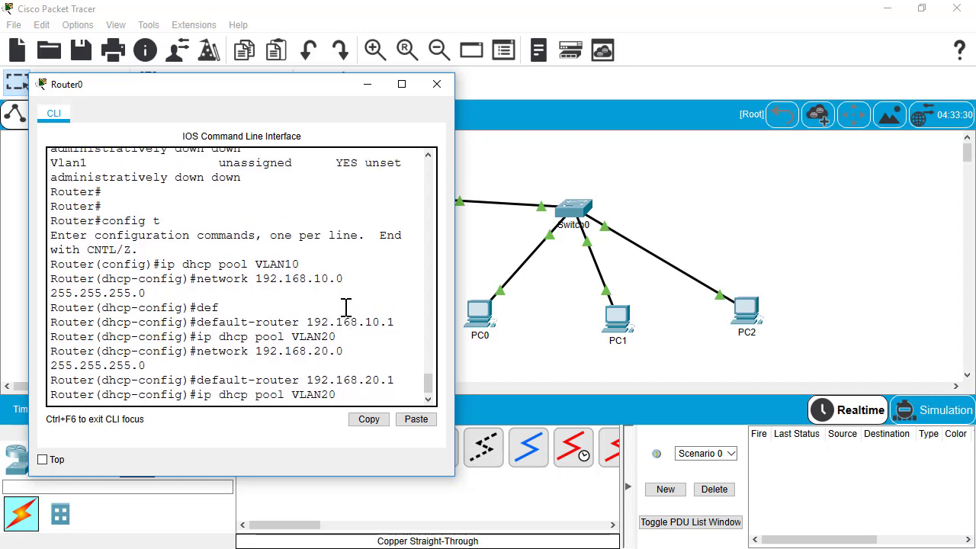
{"action": "key", "text": "Left"}
{"action": "key", "text": "BackSpace"}
{"action": "type", "text": "3"}
{"action": "key", "text": "Return"}
{"action": "key", "text": "Up"}
{"action": "key", "text": "Up"}
{"action": "key", "text": "Up"}
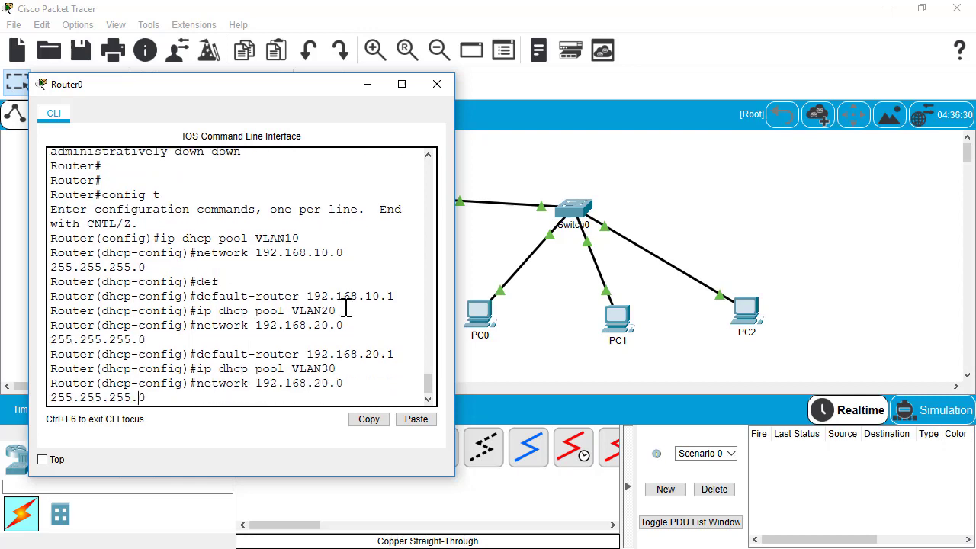
{"action": "key", "text": "Left"}
{"action": "key", "text": "Left"}
{"action": "key", "text": "Left"}
{"action": "key", "text": "Left"}
{"action": "key", "text": "Left"}
{"action": "key", "text": "Left"}
{"action": "key", "text": "Left"}
{"action": "key", "text": "BackSpace"}
{"action": "type", "text": "3"}
{"action": "key", "text": "Return"}
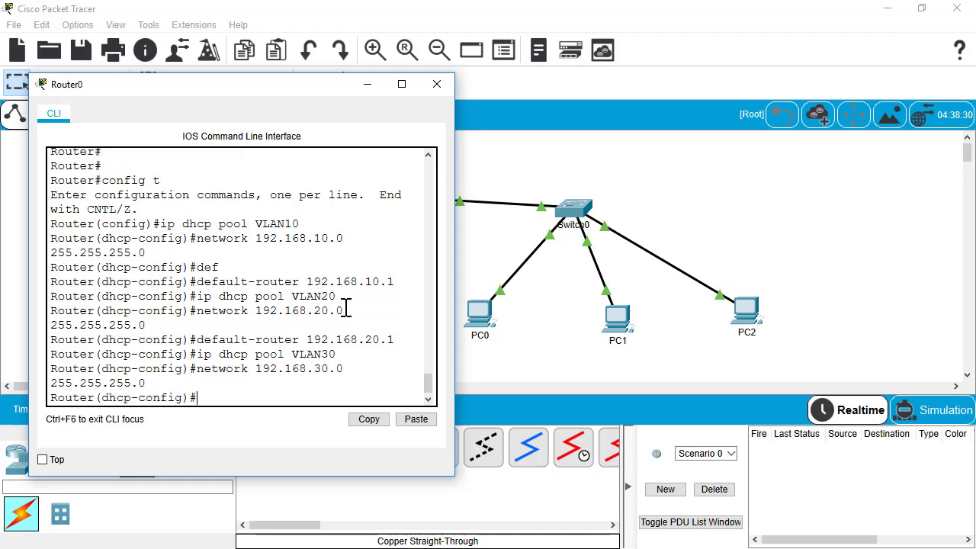
- Exit Router0's global configuration mode
{"action": "key", "text": "Up"}
{"action": "key", "text": "Up"}
{"action": "key", "text": "Up"}
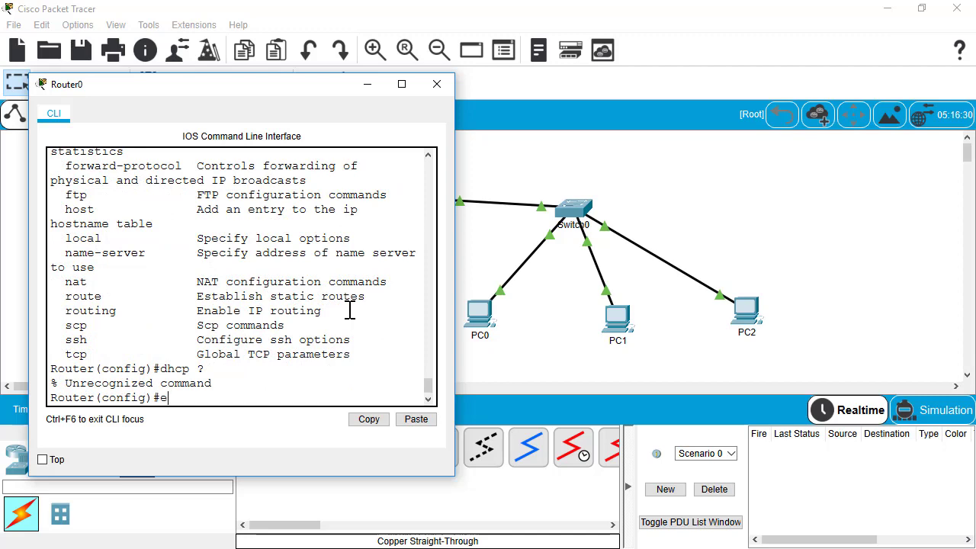
{"action": "type", "text": "xit"}
{"action": "key", "text": "BackSpace"}
{"action": "key", "text": "BackSpace"}
{"action": "key", "text": "BackSpace"}
{"action": "type", "text": "xit"}
{"action": "key", "text": "Return"}
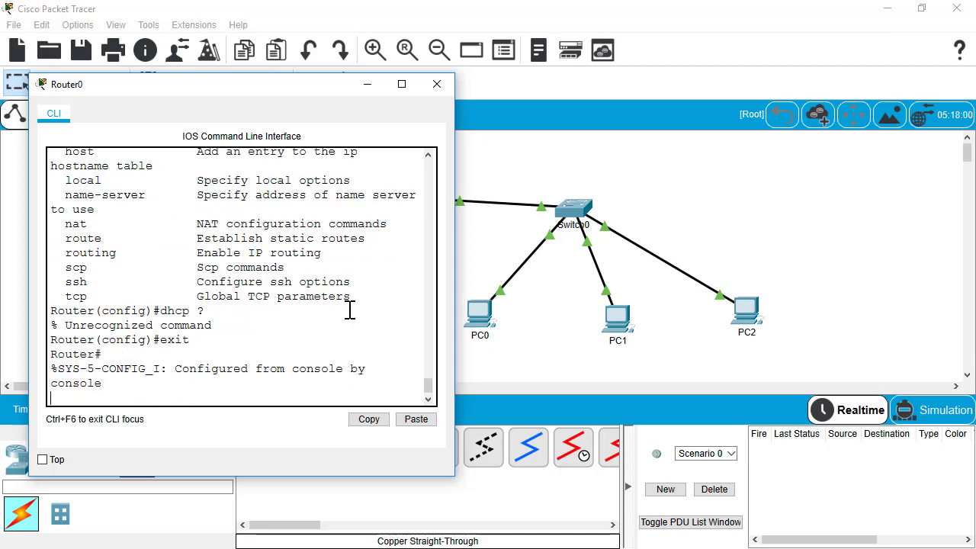
- Close Router0's CLI and check PC0's current addressing with ipconfig
{"action": "left_click", "coordinate": [437, 84]}
{"action": "left_click", "coordinate": [488, 328]}
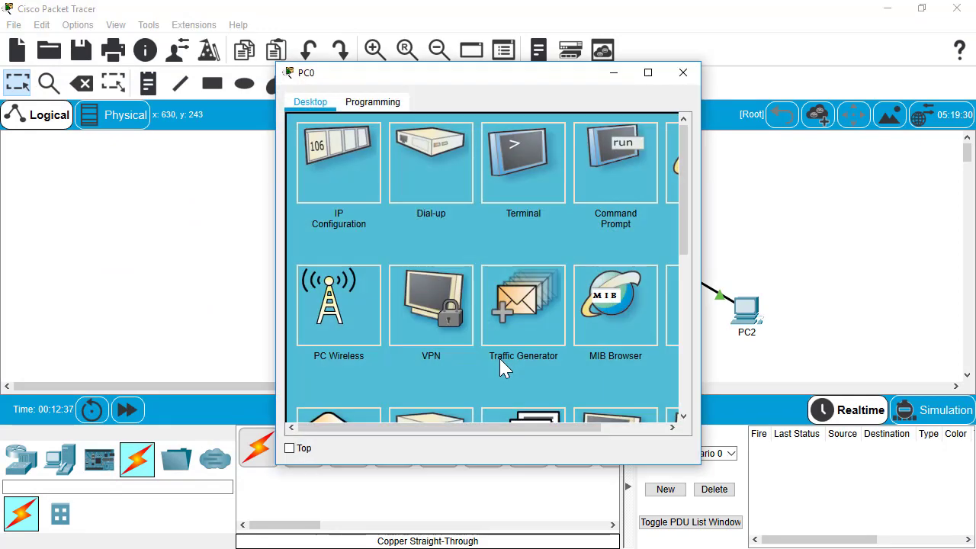
{"action": "left_click", "coordinate": [612, 168]}
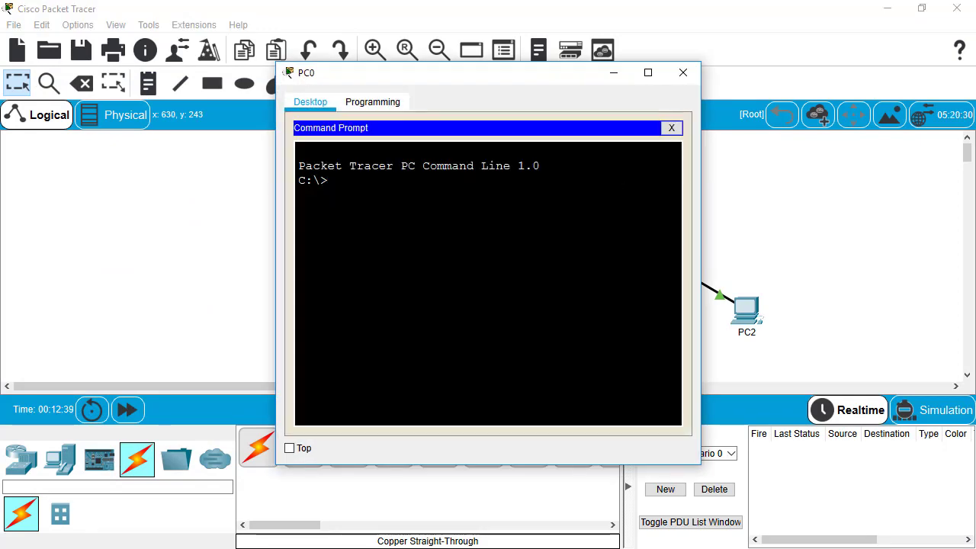
{"action": "type", "text": "ipconfig"}
{"action": "key", "text": "Return"}
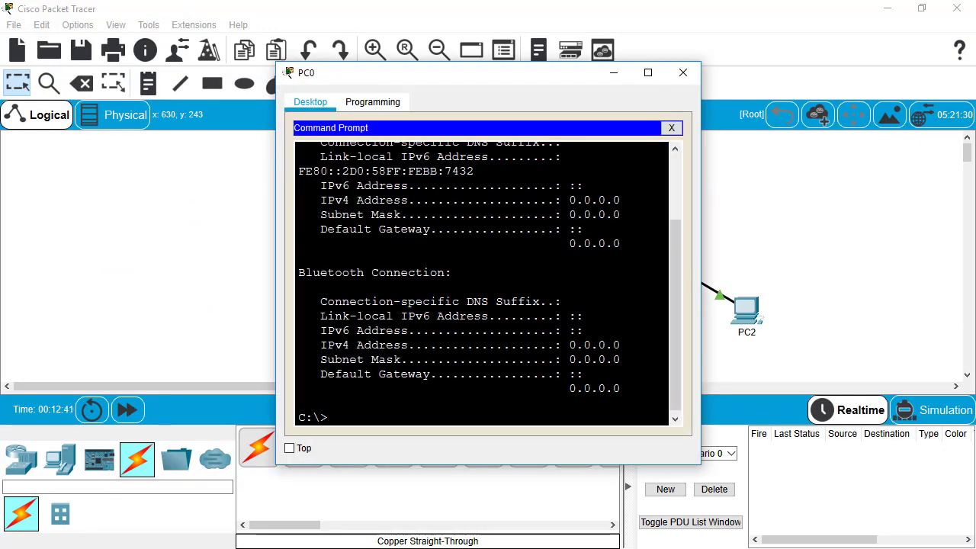
{"action": "scroll", "coordinate": [483, 283], "scroll_direction": "up", "scroll_amount": 2}
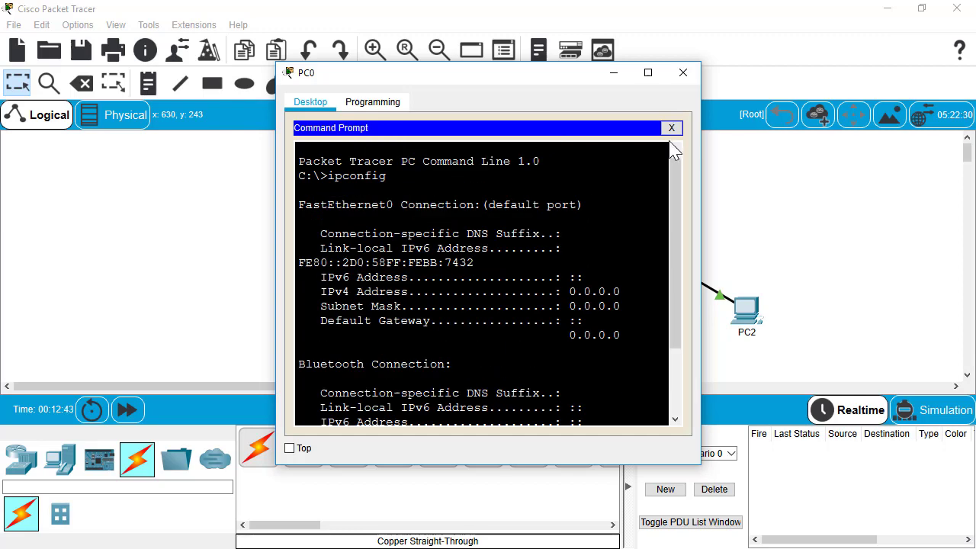
{"action": "left_click", "coordinate": [671, 128]}
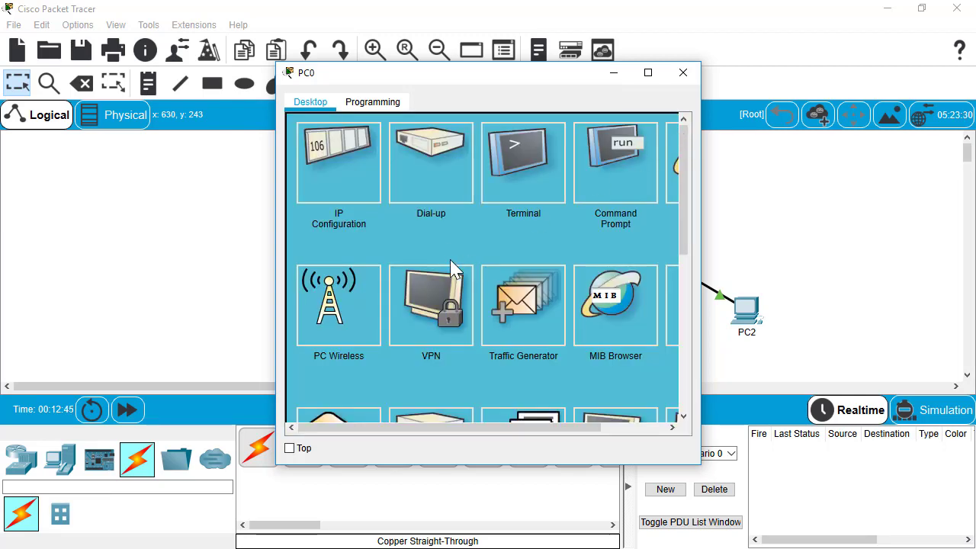
- Set PC0's IP configuration to DHCP, obtaining 192.168.10.2 with gateway 192.168.10.1
{"action": "left_click", "coordinate": [340, 186]}
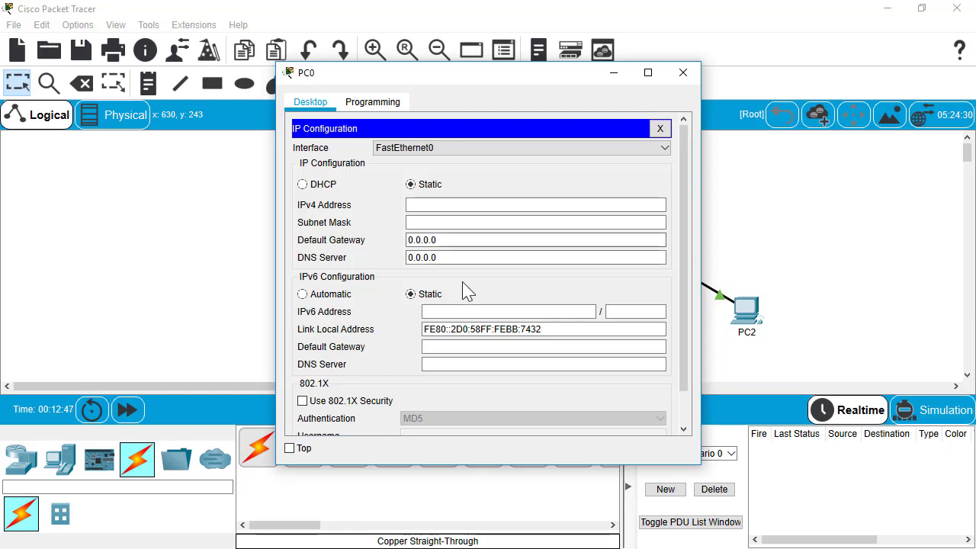
{"action": "left_click", "coordinate": [303, 184]}
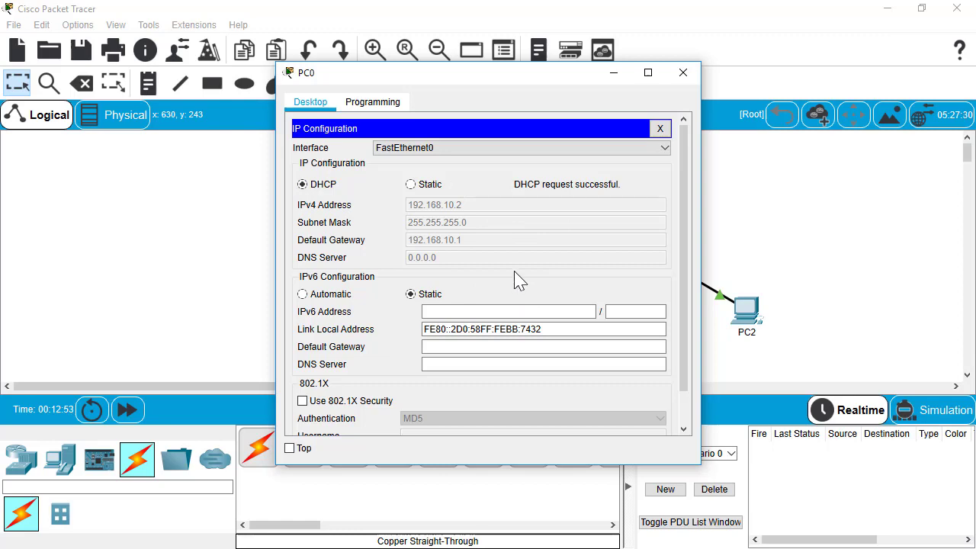
{"action": "left_click", "coordinate": [661, 129]}
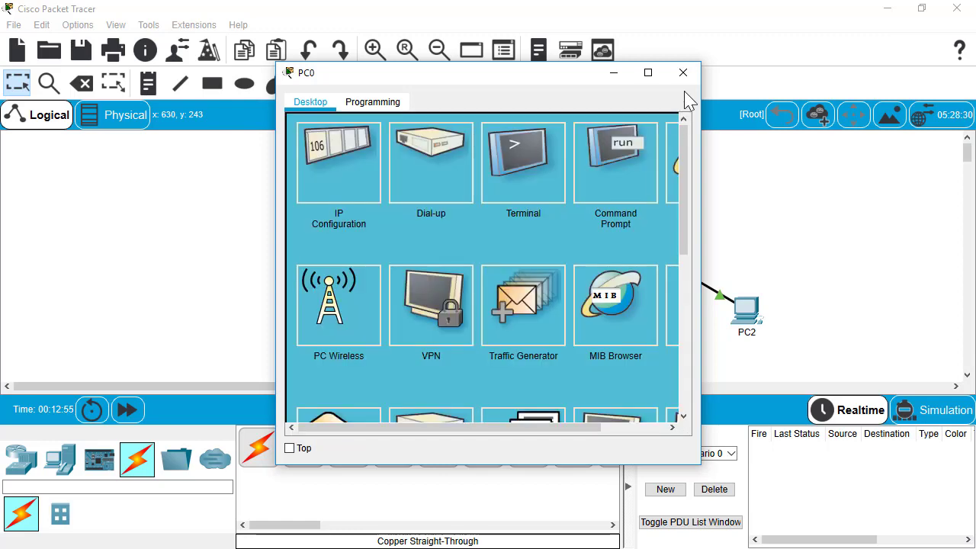
- Set PC1's IP configuration to DHCP so it receives 192.168.20.2
{"action": "left_click", "coordinate": [682, 72]}
{"action": "left_click", "coordinate": [618, 316]}
{"action": "left_click", "coordinate": [354, 179]}
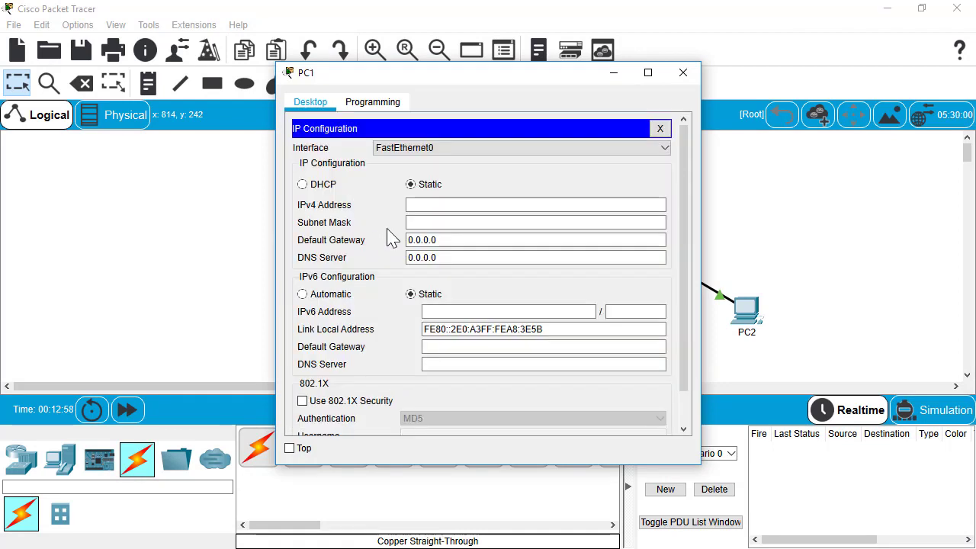
{"action": "left_click", "coordinate": [322, 186]}
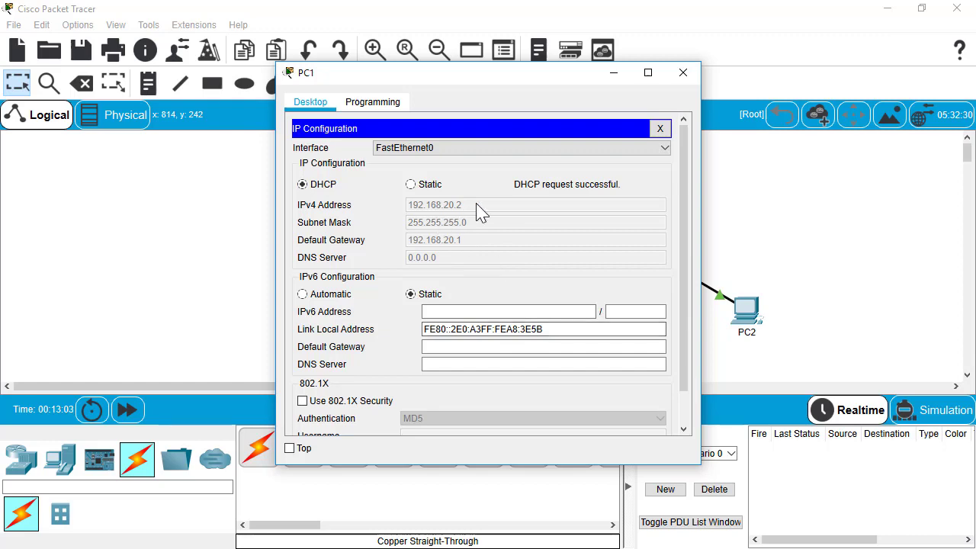
{"action": "left_click", "coordinate": [659, 128]}
{"action": "left_click", "coordinate": [683, 73]}
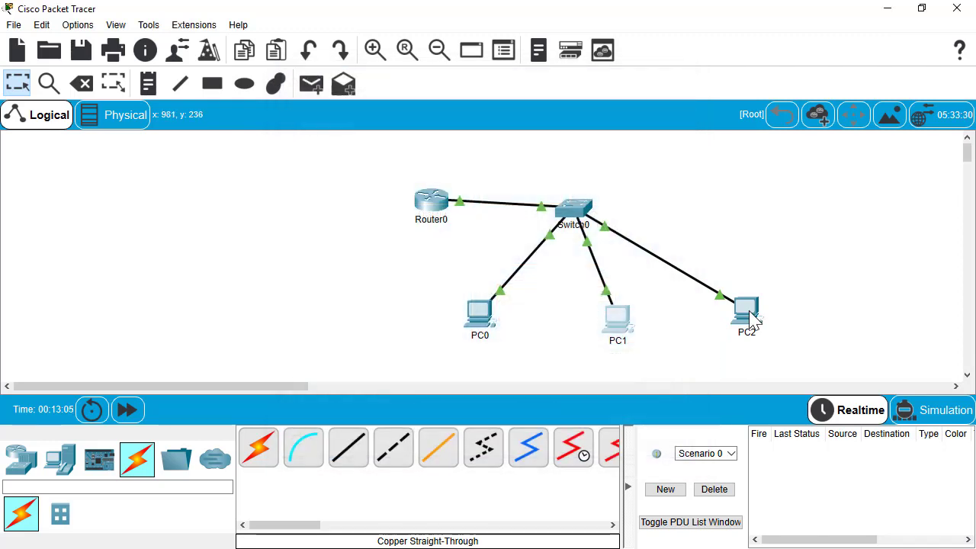
- Set PC2's IP configuration to DHCP so it receives 192.168.30.2 with gateway 192.168.30.1
{"action": "left_click", "coordinate": [748, 311]}
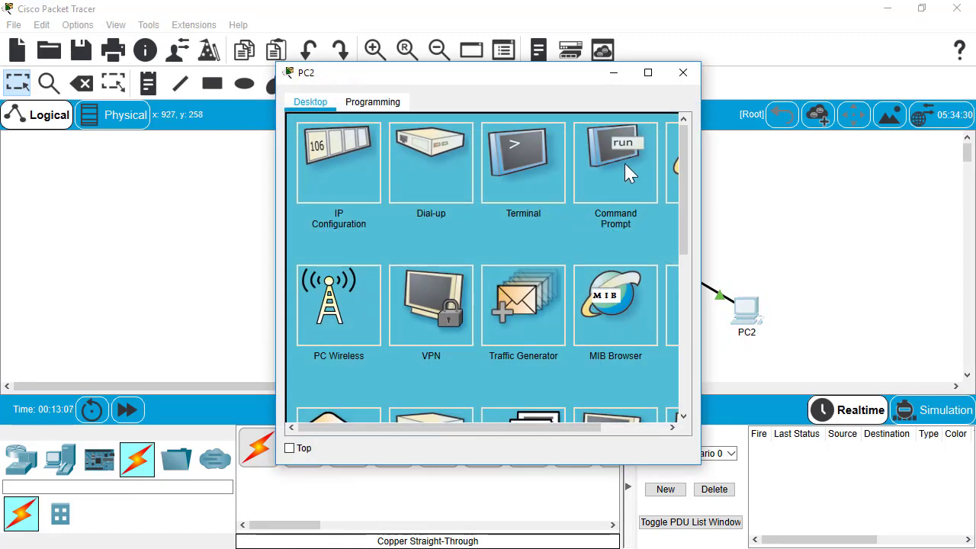
{"action": "left_click", "coordinate": [625, 163]}
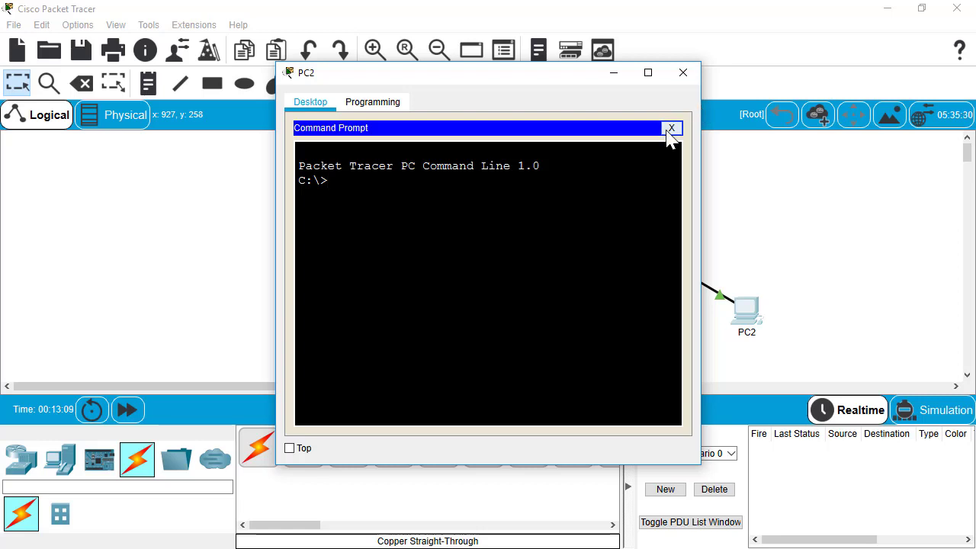
{"action": "left_click", "coordinate": [671, 128]}
{"action": "left_click", "coordinate": [400, 179]}
{"action": "left_click", "coordinate": [303, 184]}
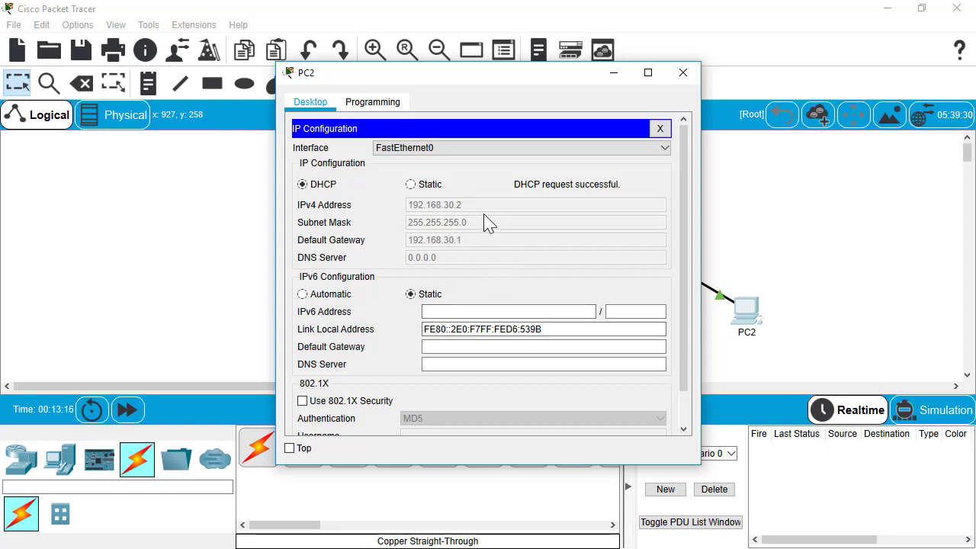
{"action": "left_click", "coordinate": [660, 128]}
{"action": "left_click", "coordinate": [687, 72]}
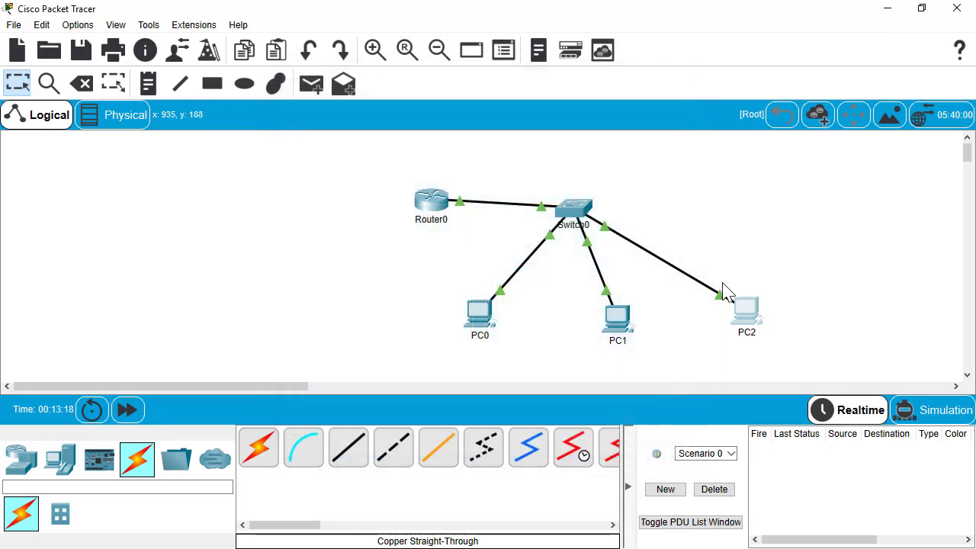
- Confirm with ipconfig in PC0's command prompt that it has 192.168.10.2
{"action": "left_click", "coordinate": [480, 318]}
{"action": "left_click", "coordinate": [627, 153]}
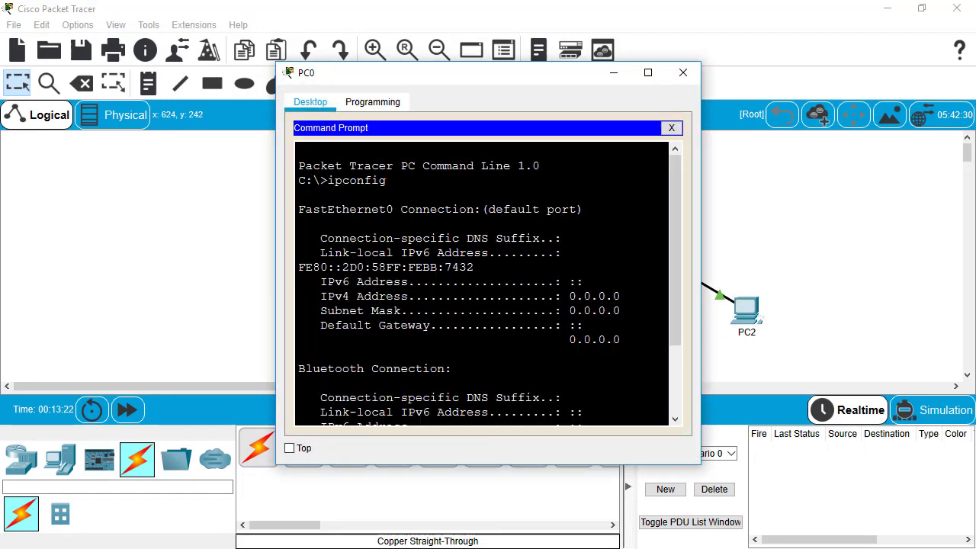
{"action": "scroll", "coordinate": [468, 305], "scroll_direction": "down", "scroll_amount": 3}
{"action": "type", "text": "ipconfig"}
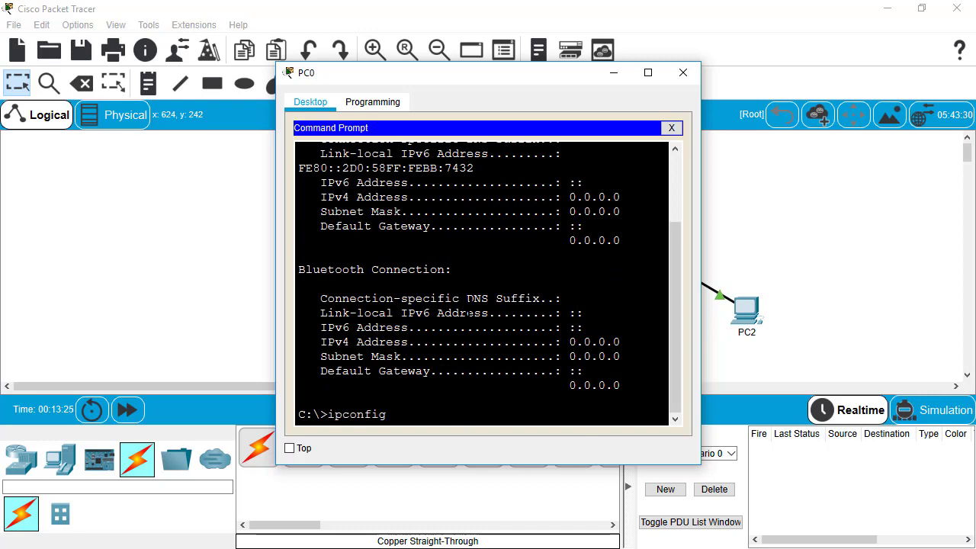
{"action": "key", "text": "Return"}
- Ping 192.168.20.2 from PC0, then begin editing the command to ping 192.168.30.2
{"action": "type", "text": "p"}
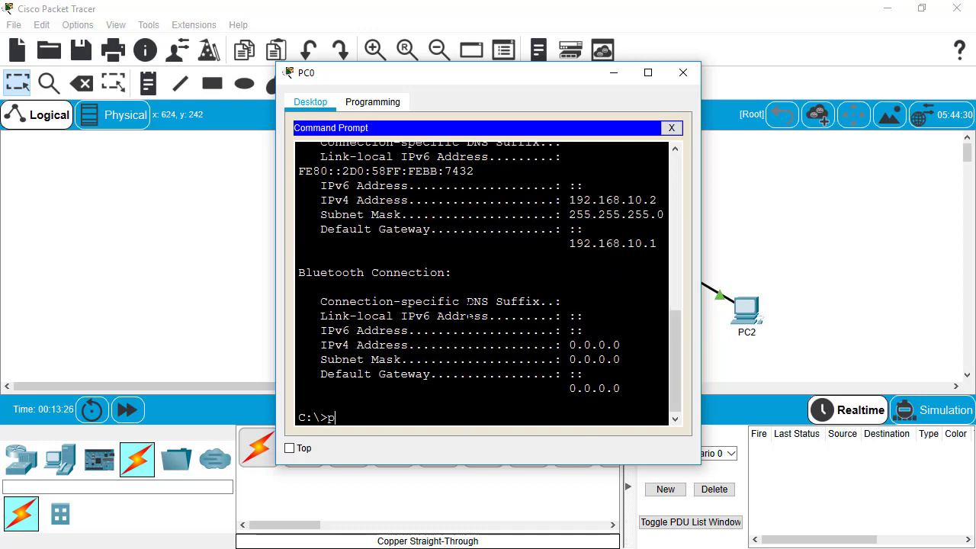
{"action": "type", "text": "ing 19+"}
{"action": "type", "text": "2.168"}
{"action": "type", "text": ".20.2"}
{"action": "key", "text": "Return"}
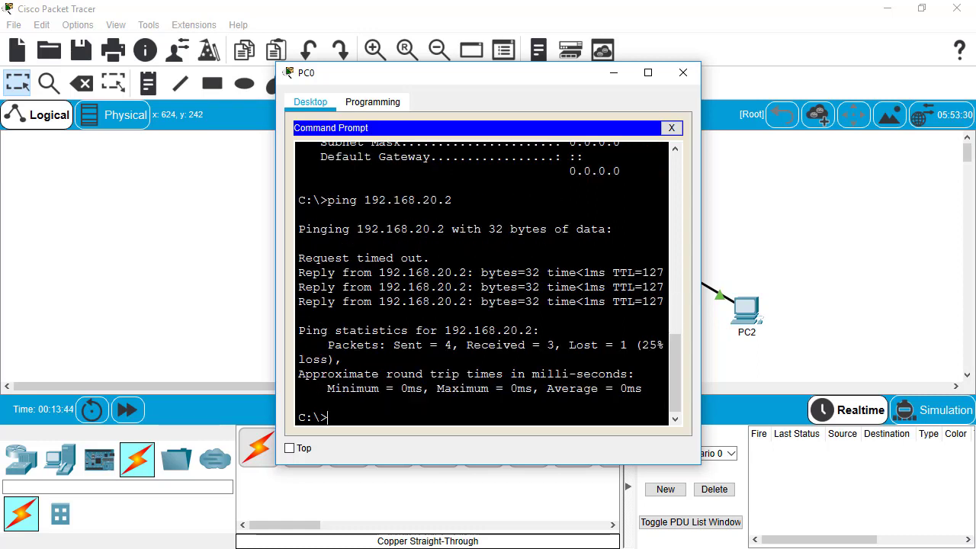
{"action": "key", "text": "Up"}
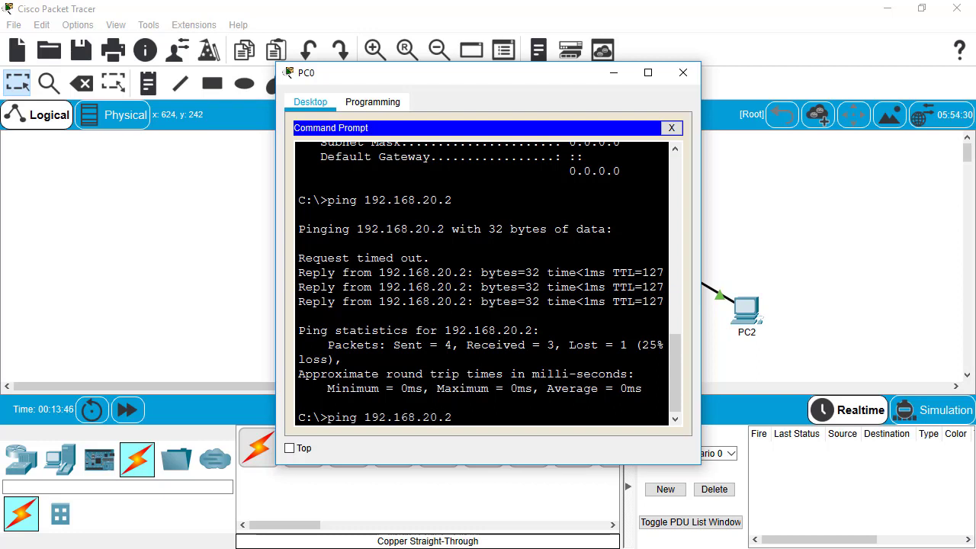
{"action": "key", "text": "Left"}
{"action": "key", "text": "Left"}
{"action": "key", "text": "Left"}
{"action": "key", "text": "BackSpace"}
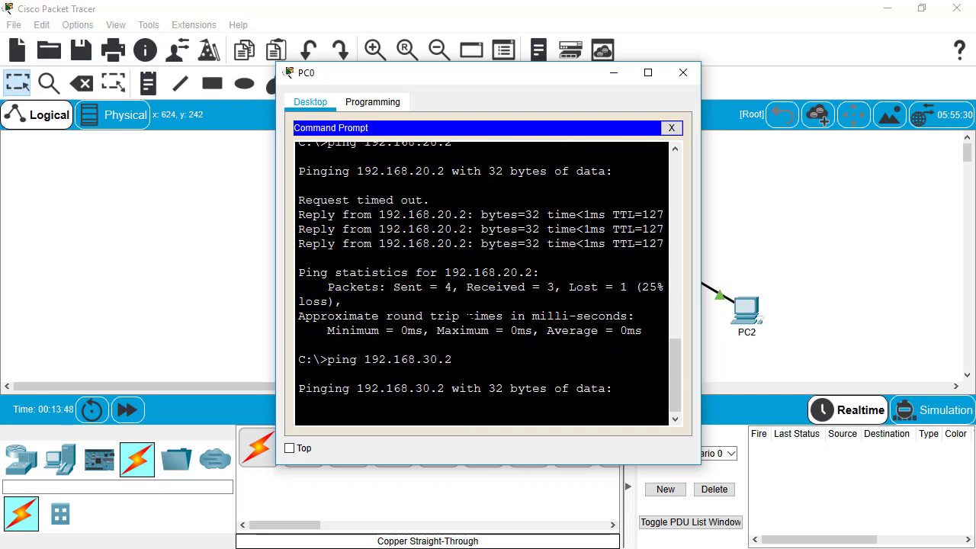